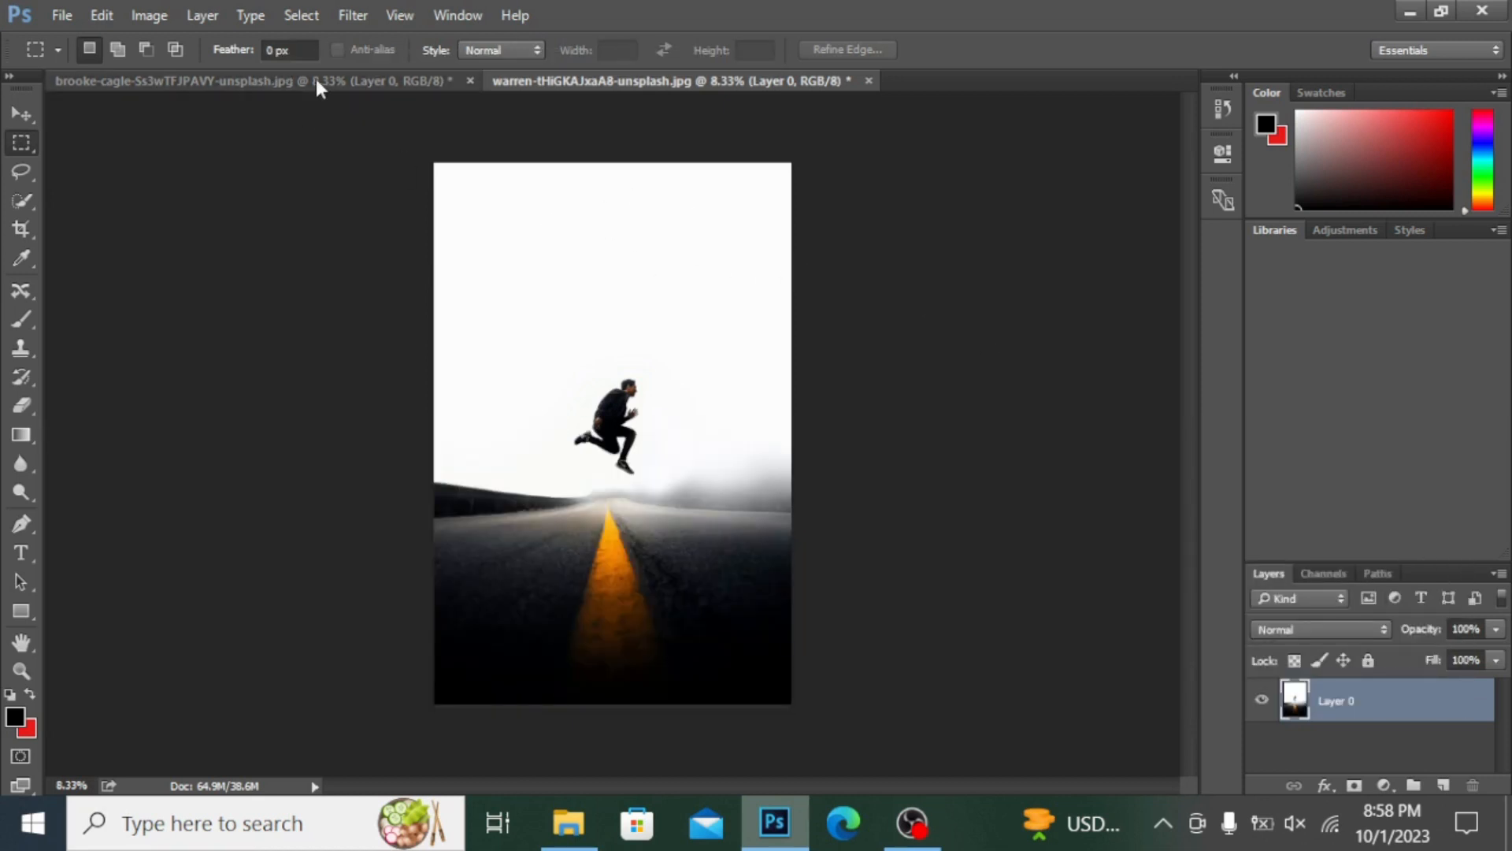
click(316, 82)
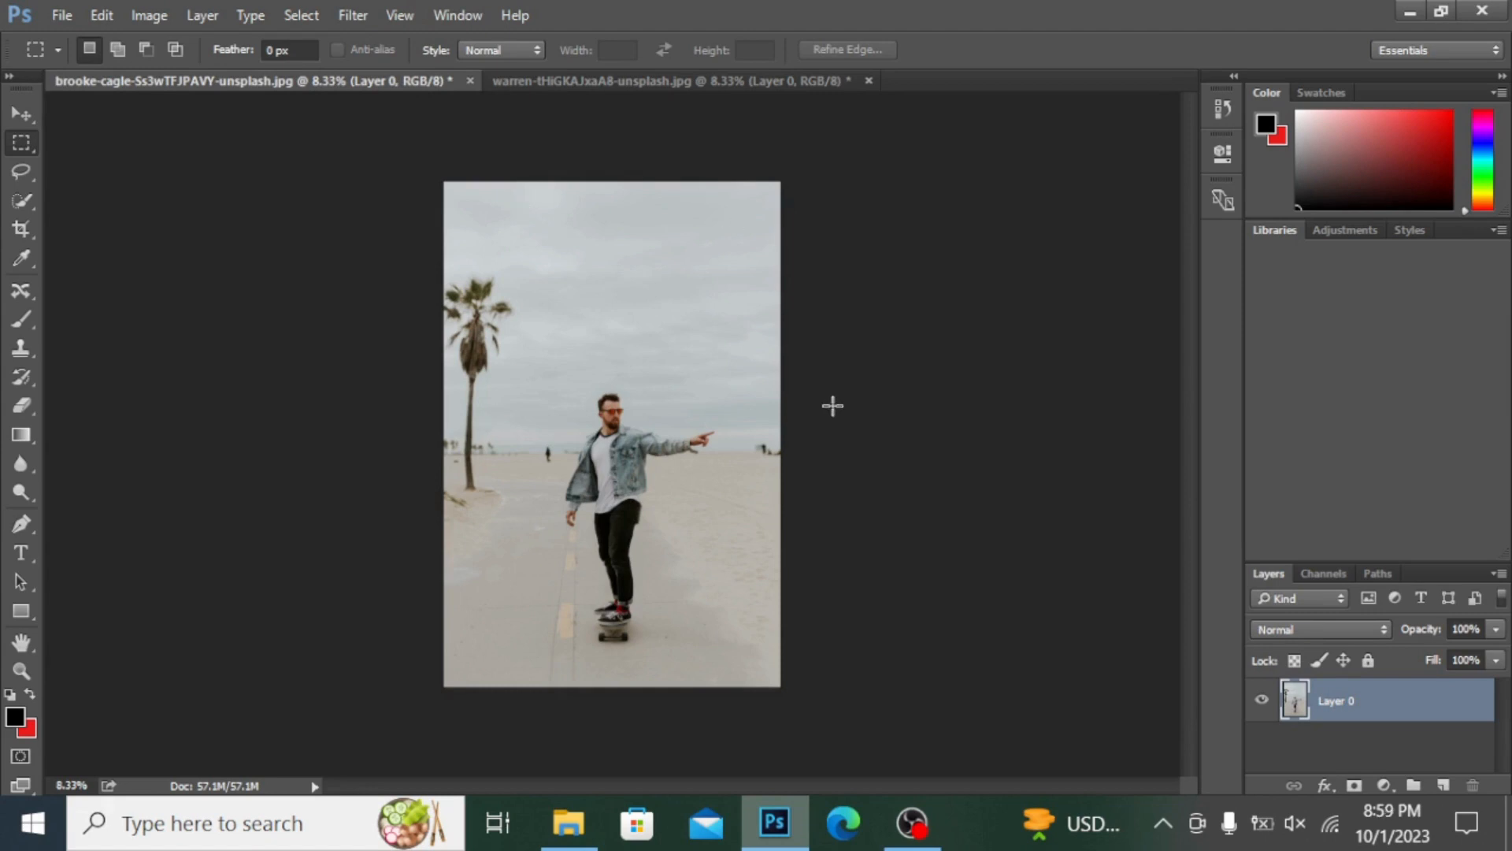
click(673, 81)
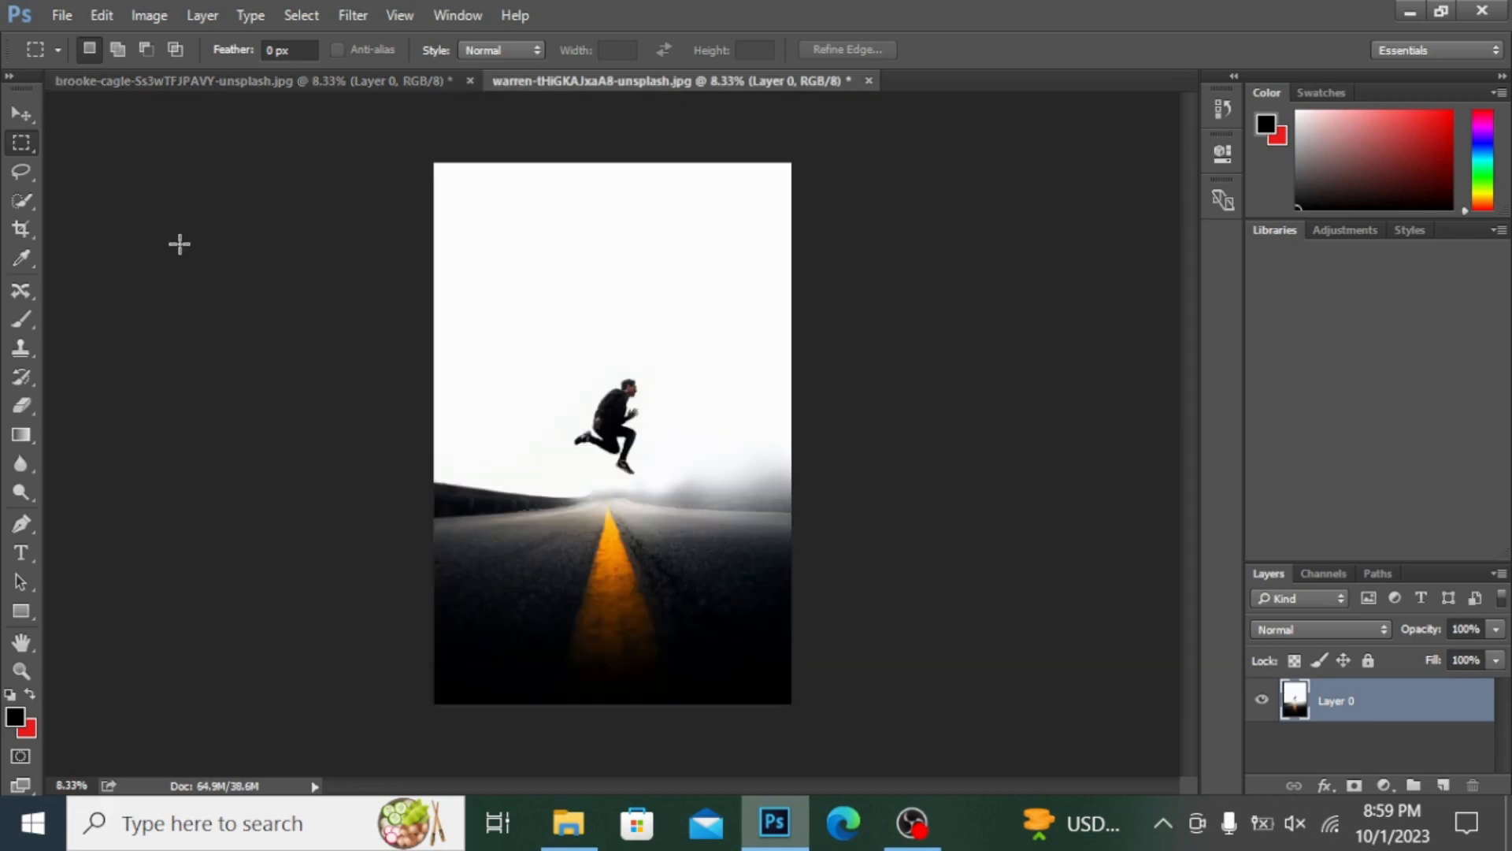
right_click(27, 144)
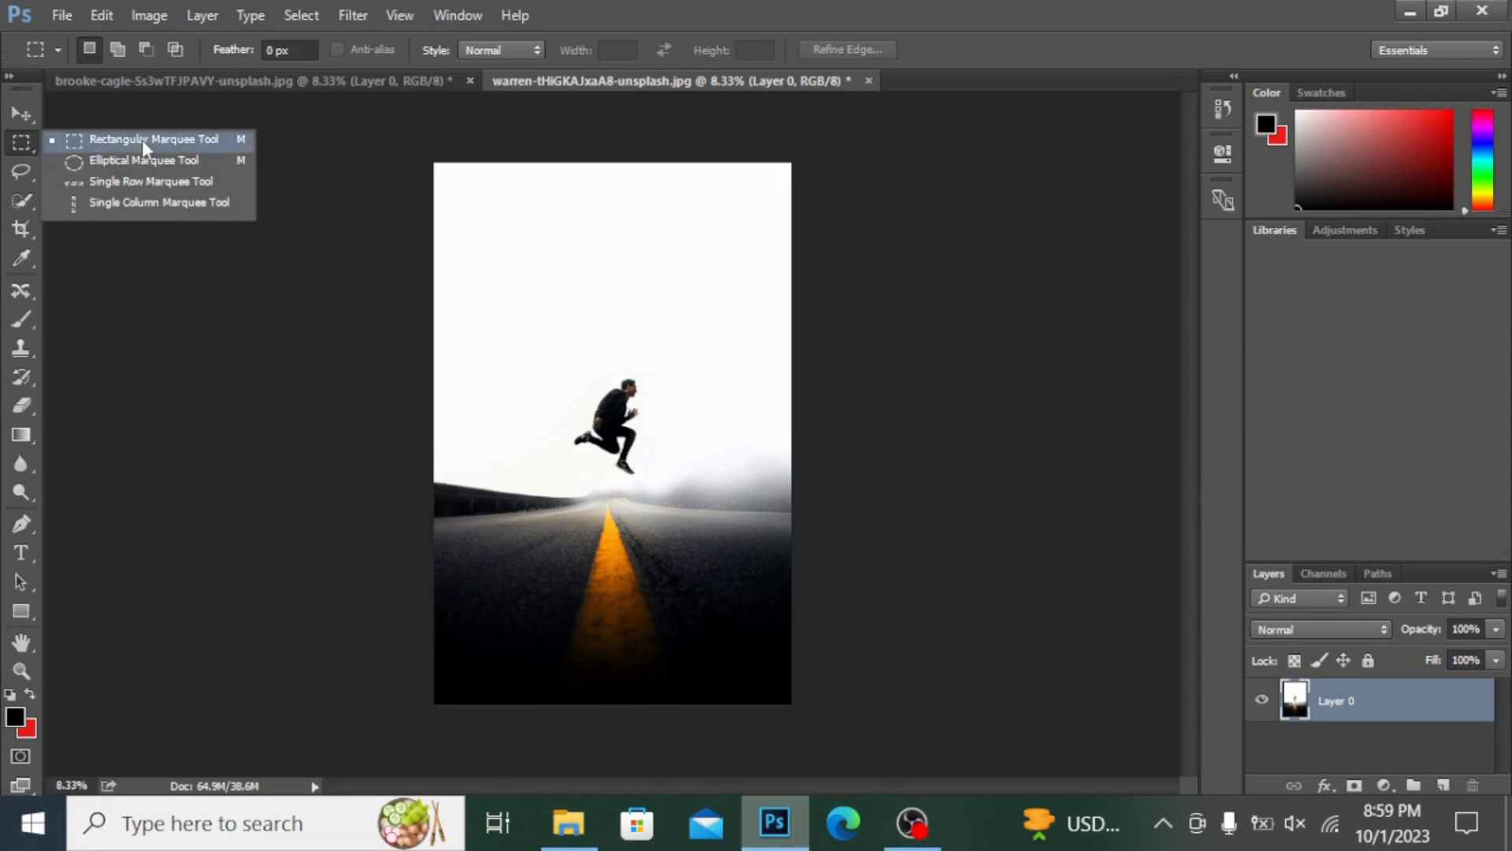
click(224, 368)
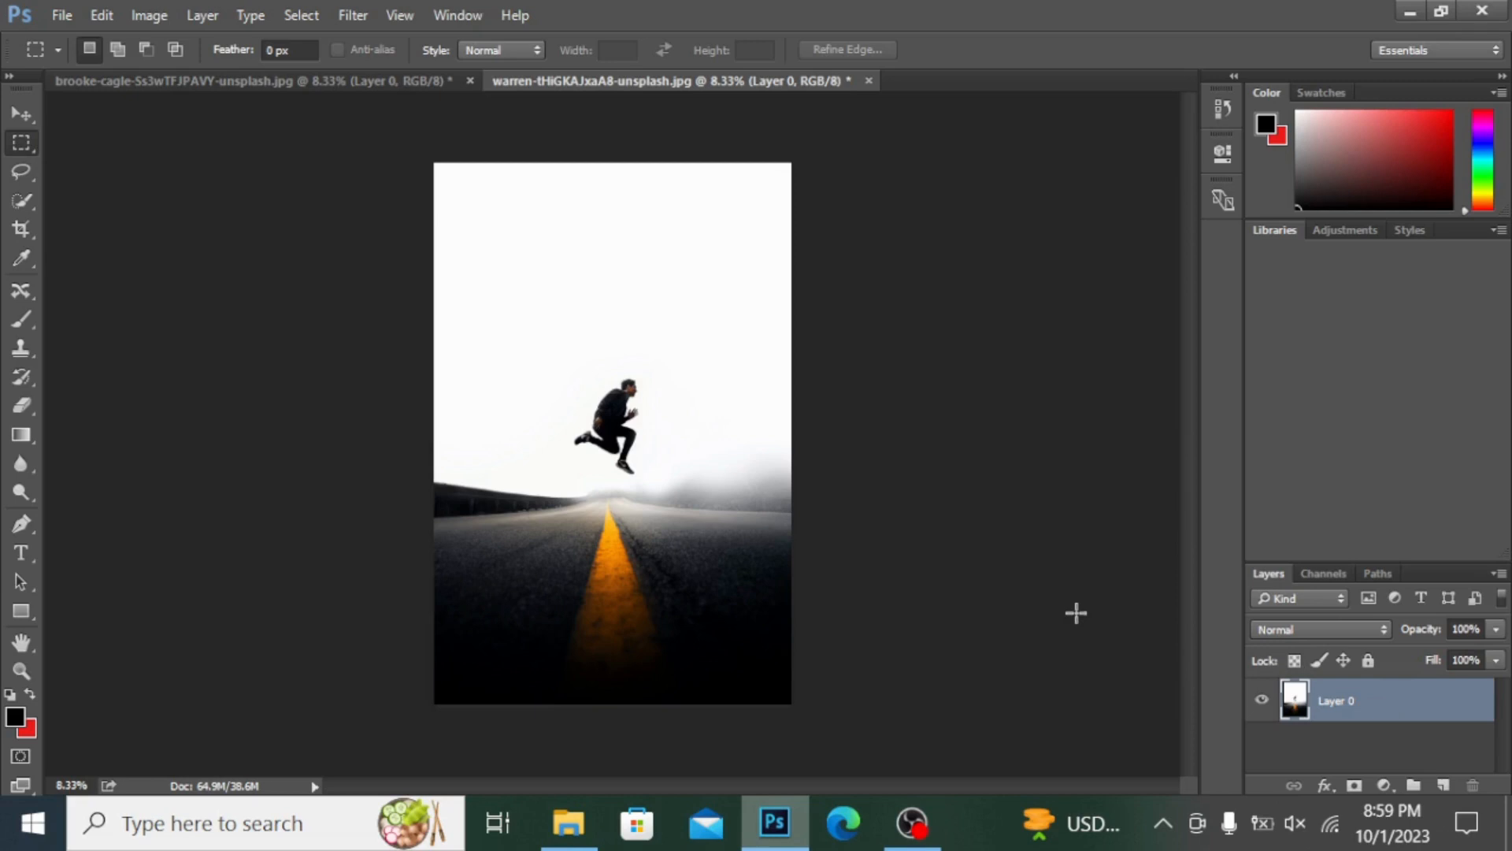
Fill a rectangular selection in the sky on a duplicate of Layer 0 with the black foreground color, and refill it with the red background color
key(ctrl+j)
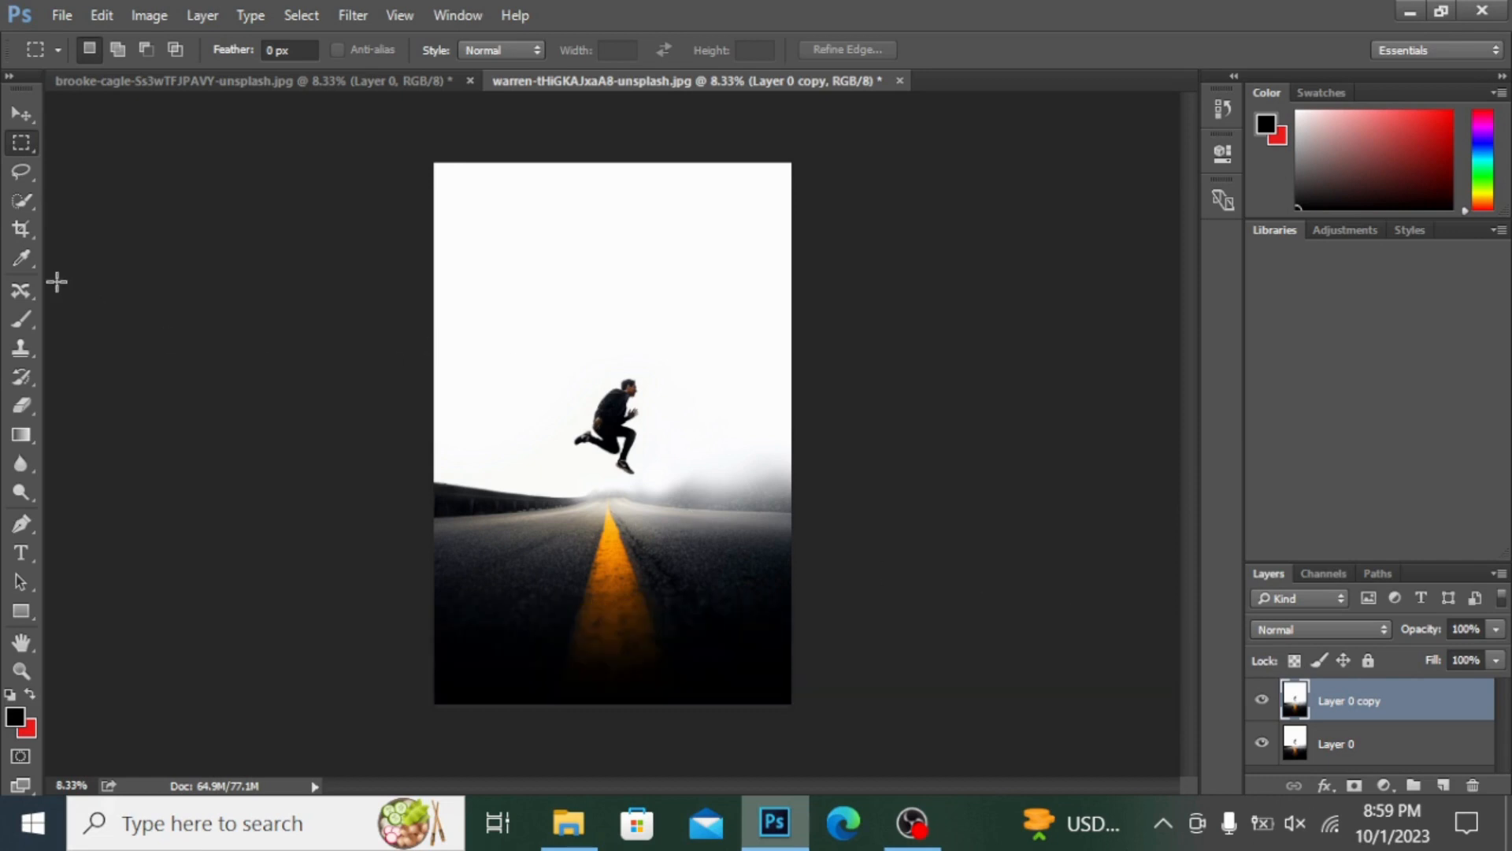
drag(484, 203, 602, 312)
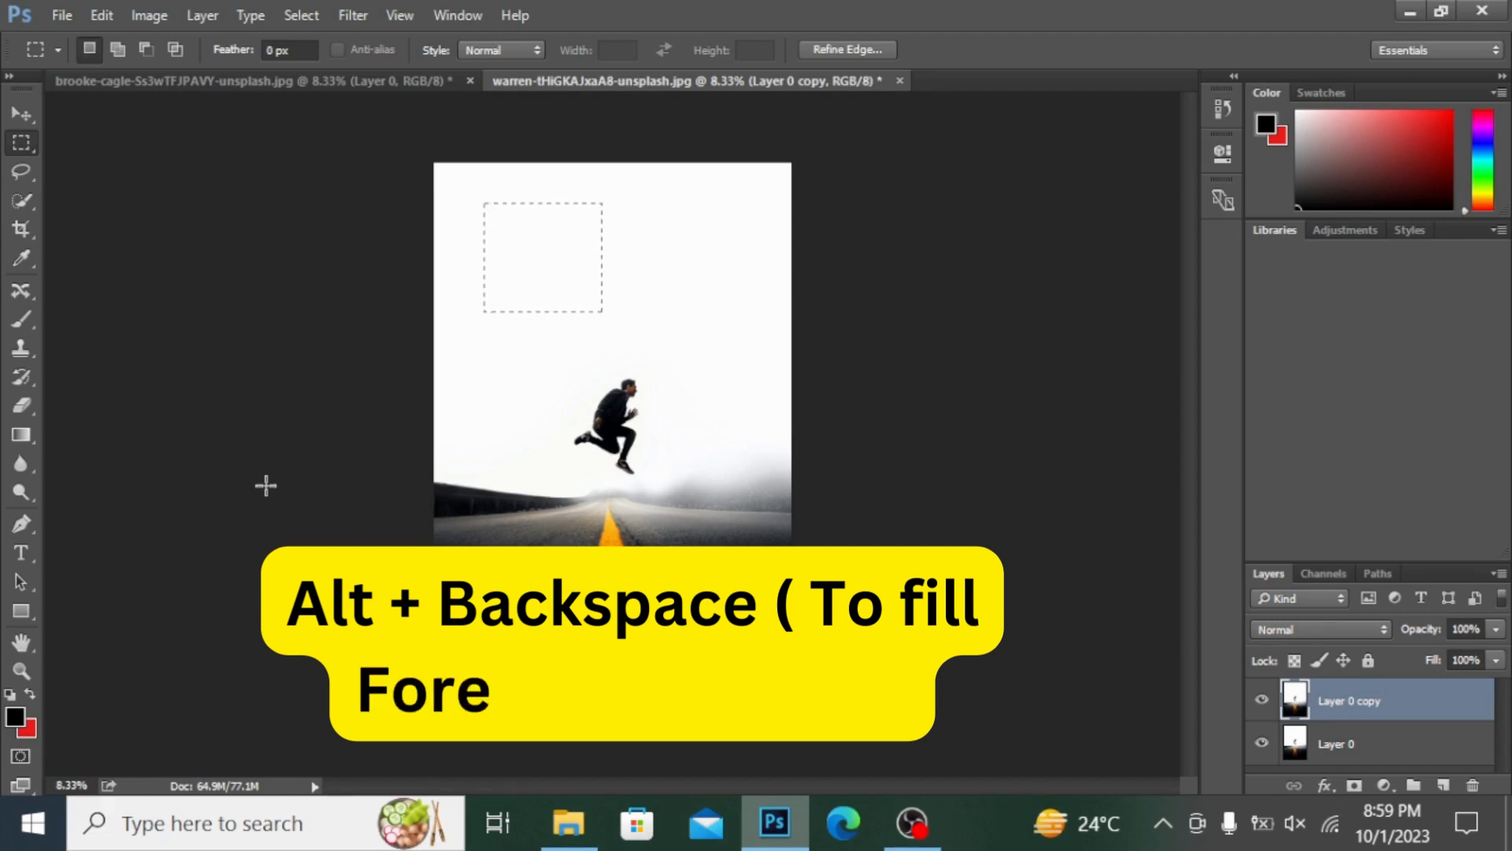
key(alt+BackSpace)
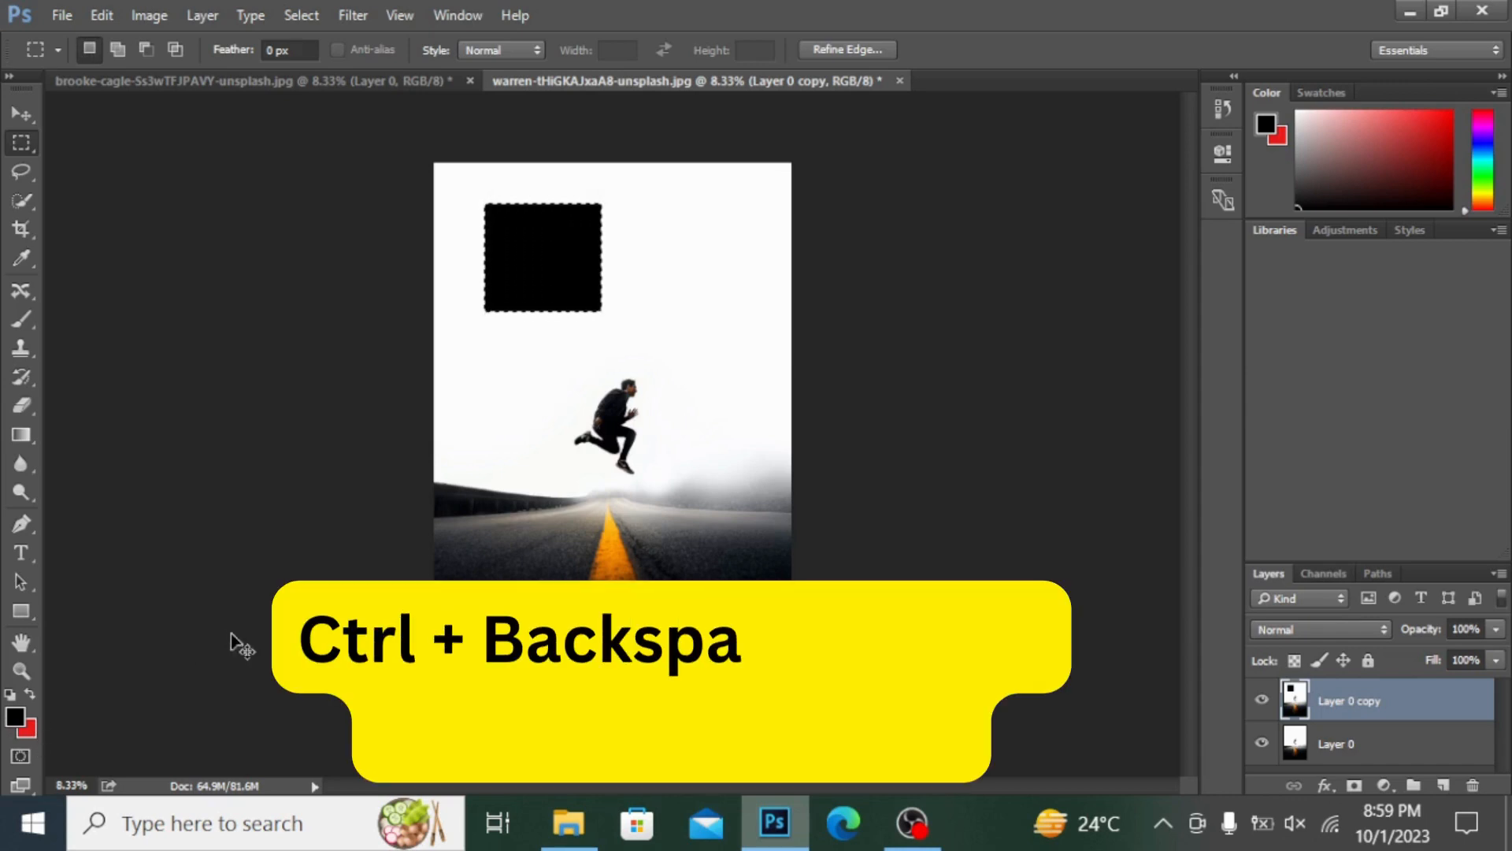
key(ctrl+BackSpace)
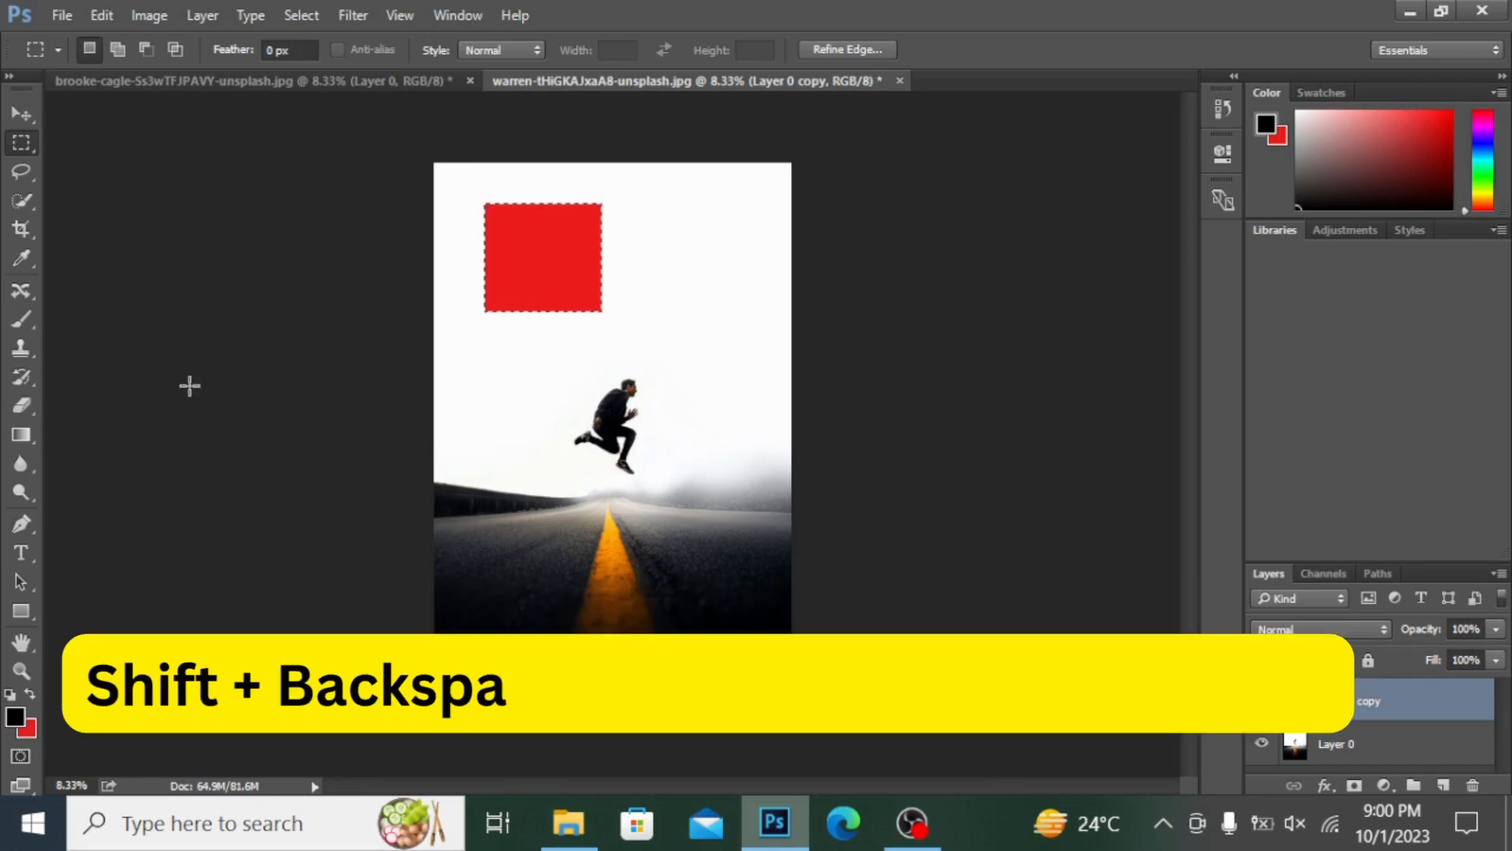
Open the Fill options for the rectangular selection and set the contents to a custom yellow color
key(shift)
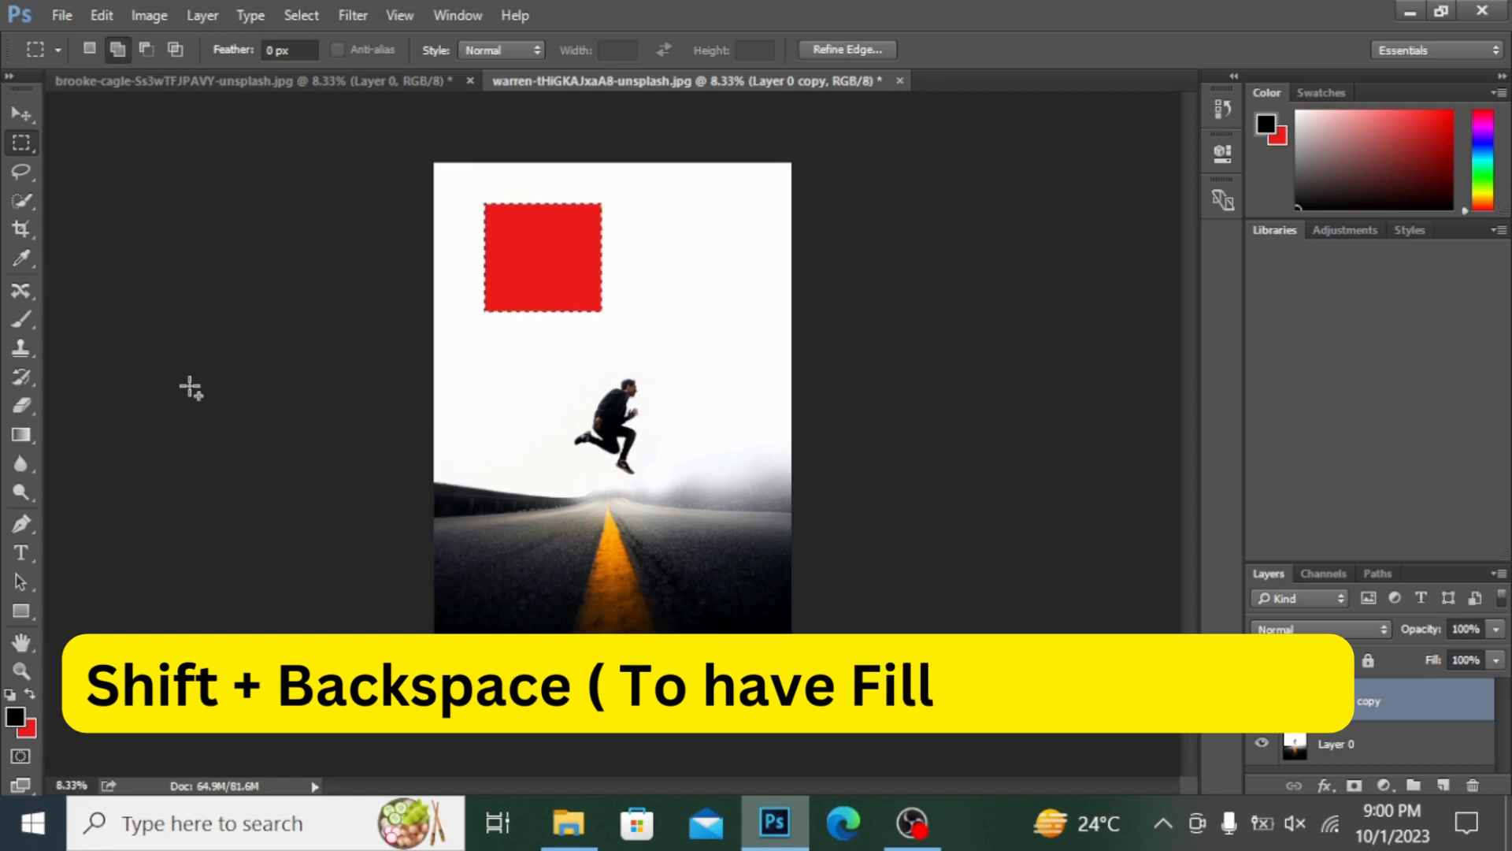
key(shift+BackSpace)
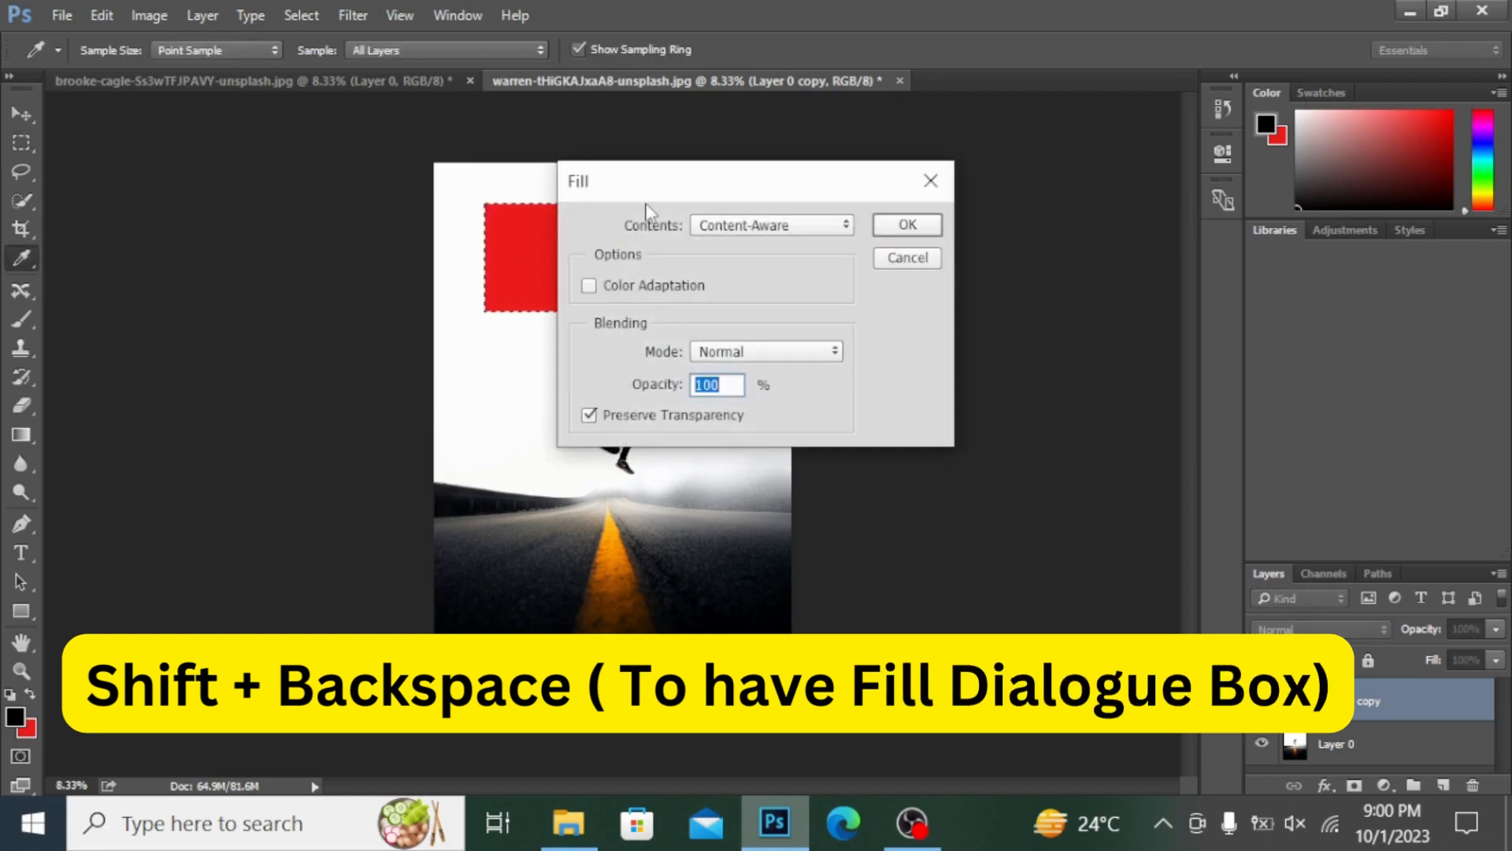
click(758, 225)
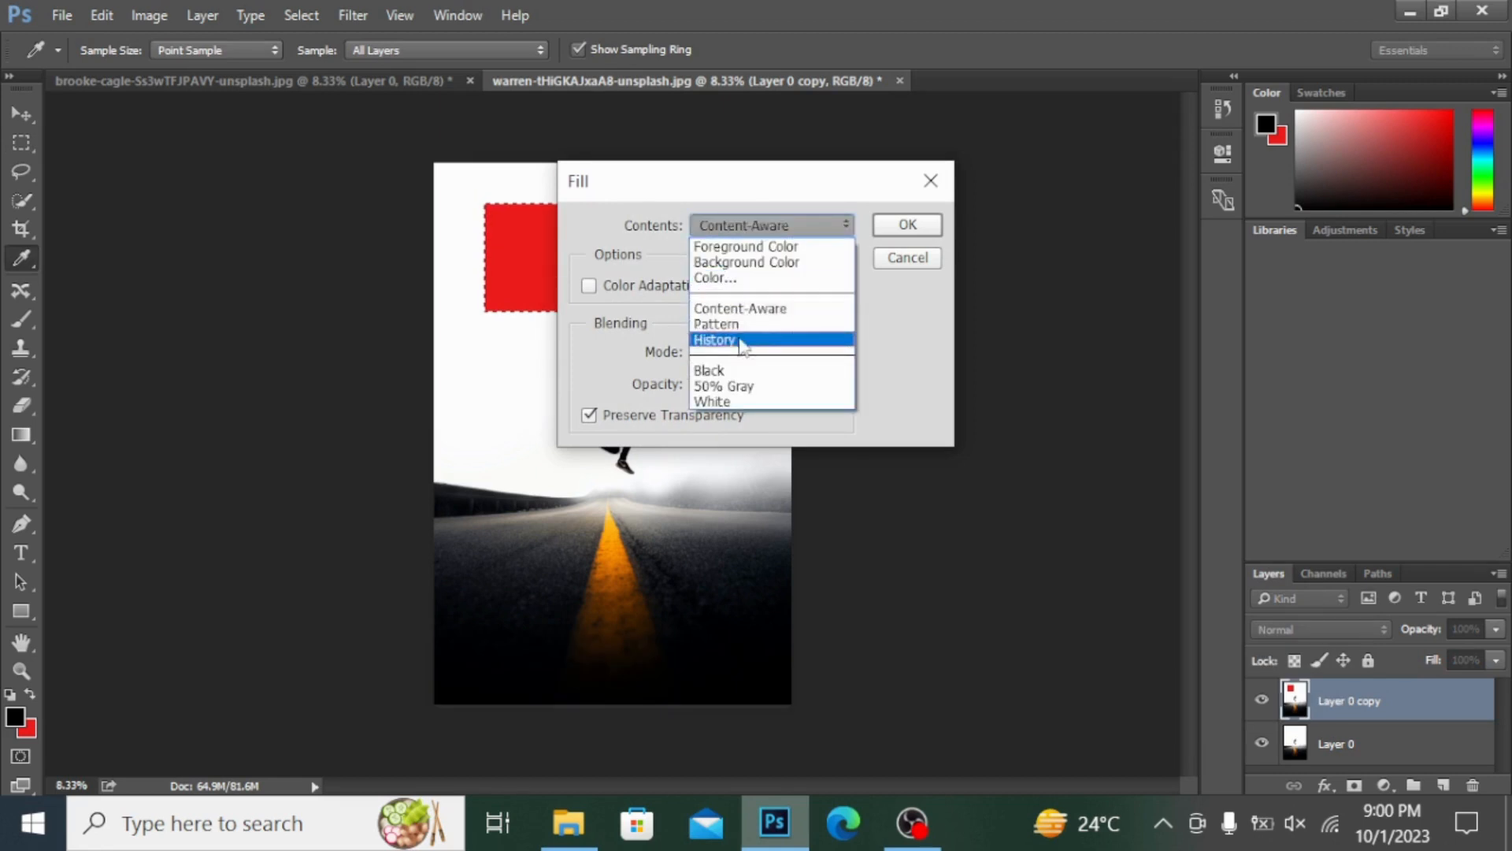
click(779, 279)
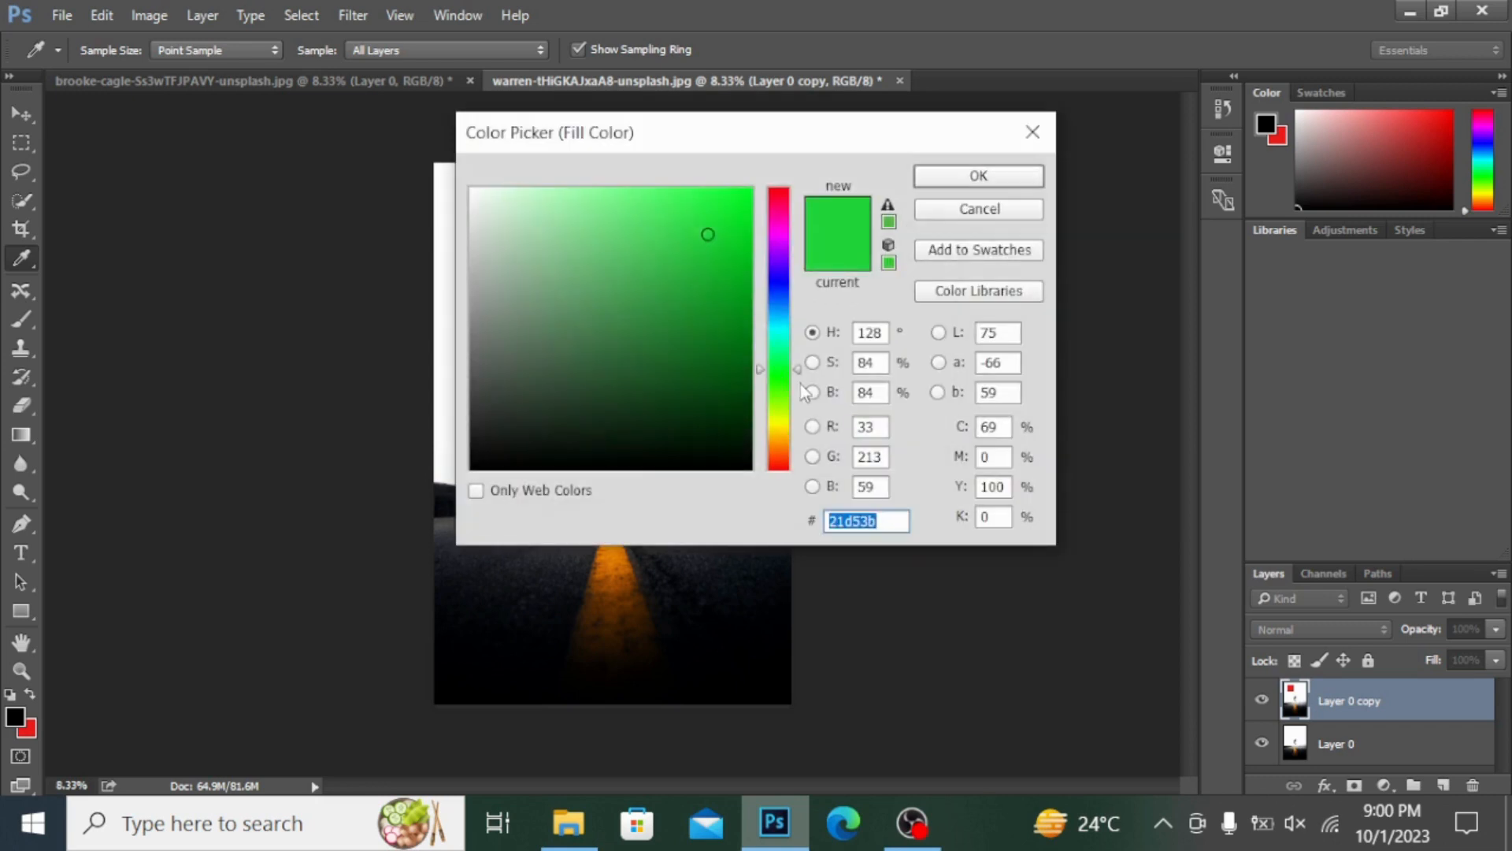
click(784, 316)
click(784, 331)
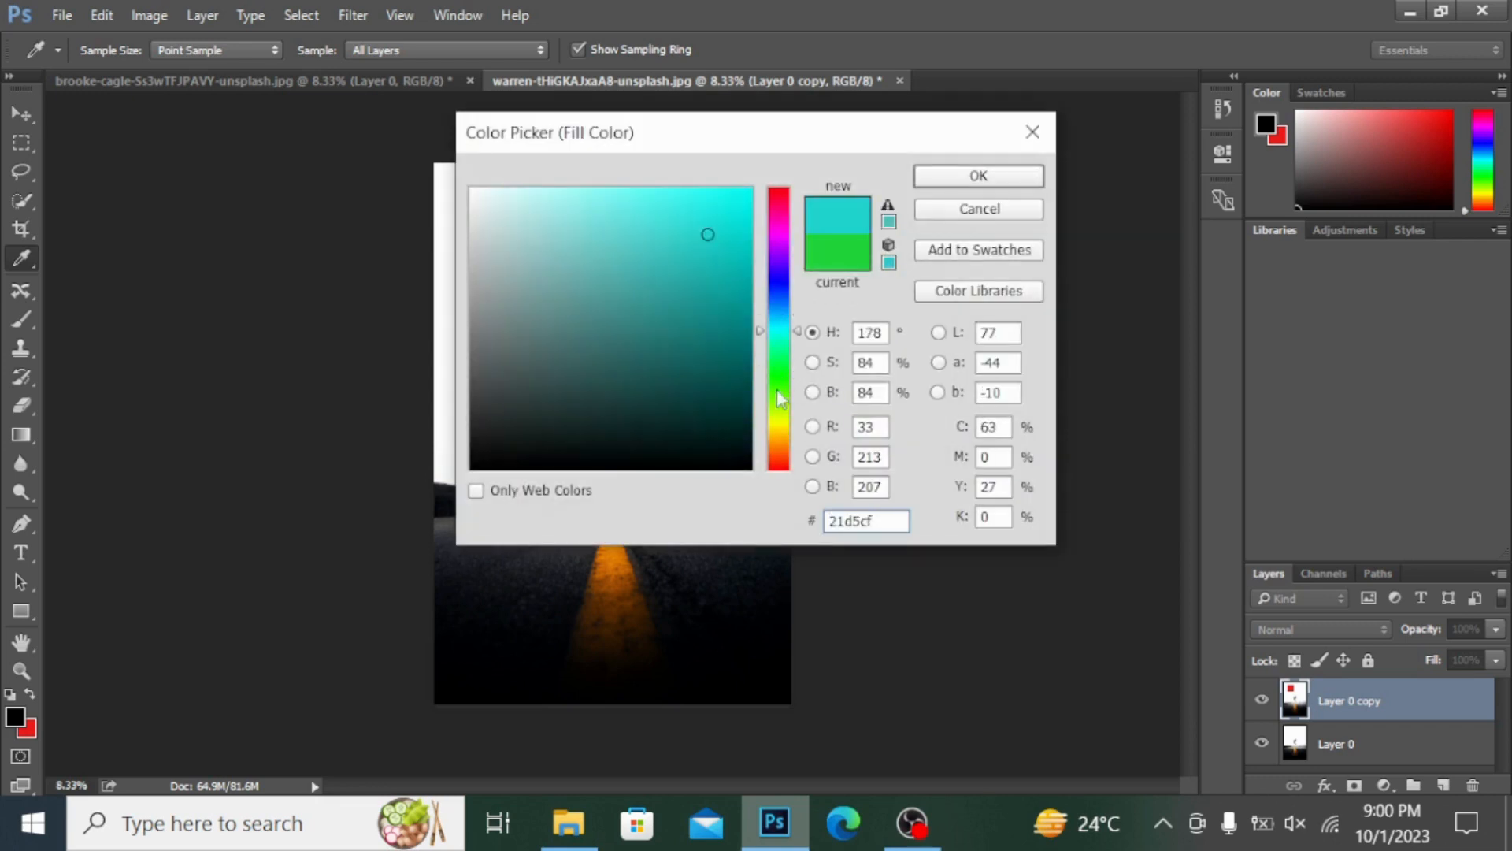
click(787, 448)
click(783, 430)
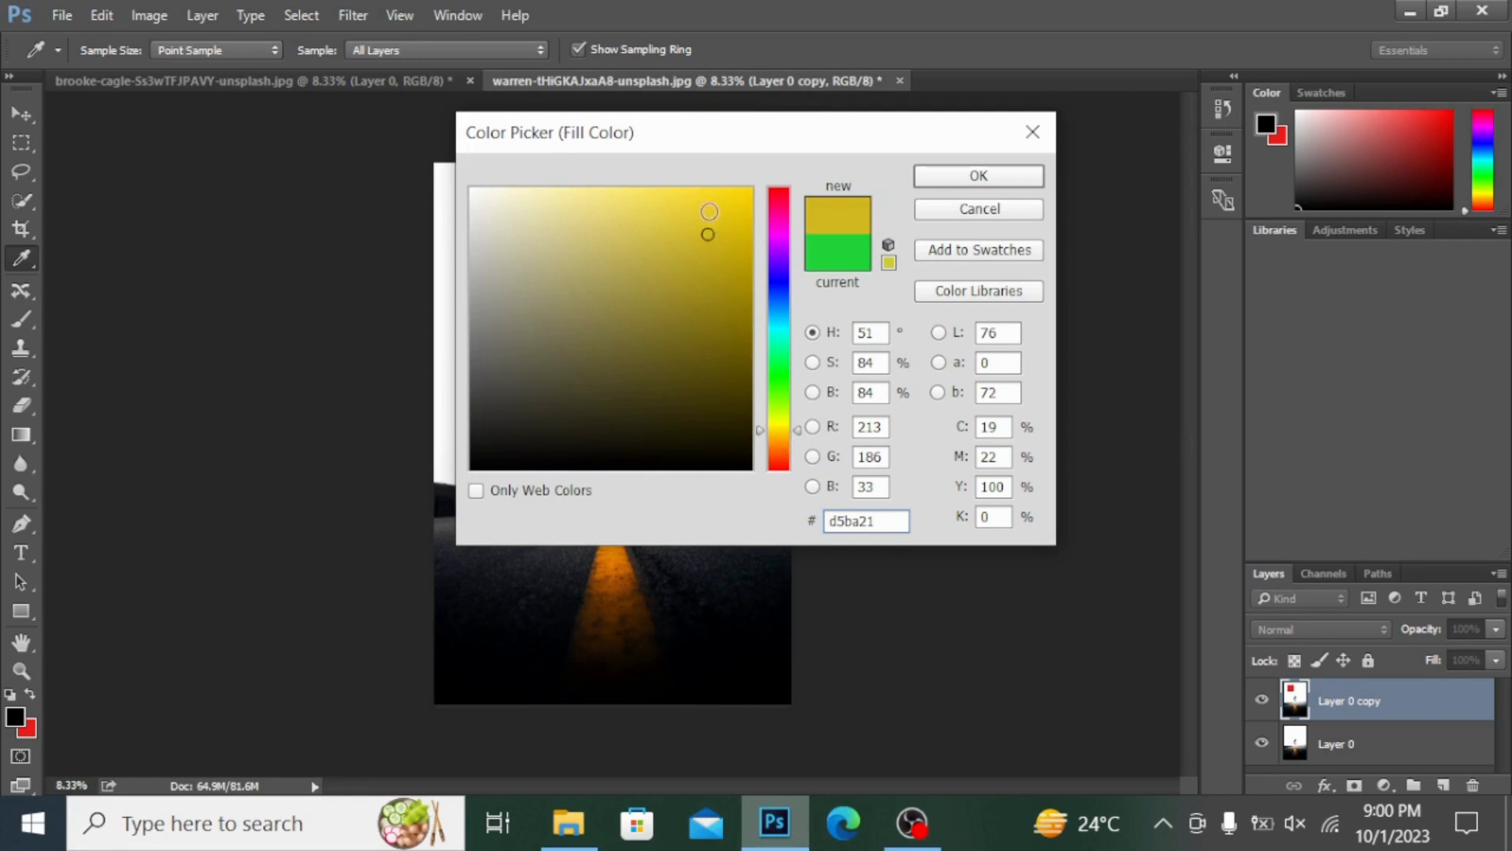
click(709, 212)
click(979, 177)
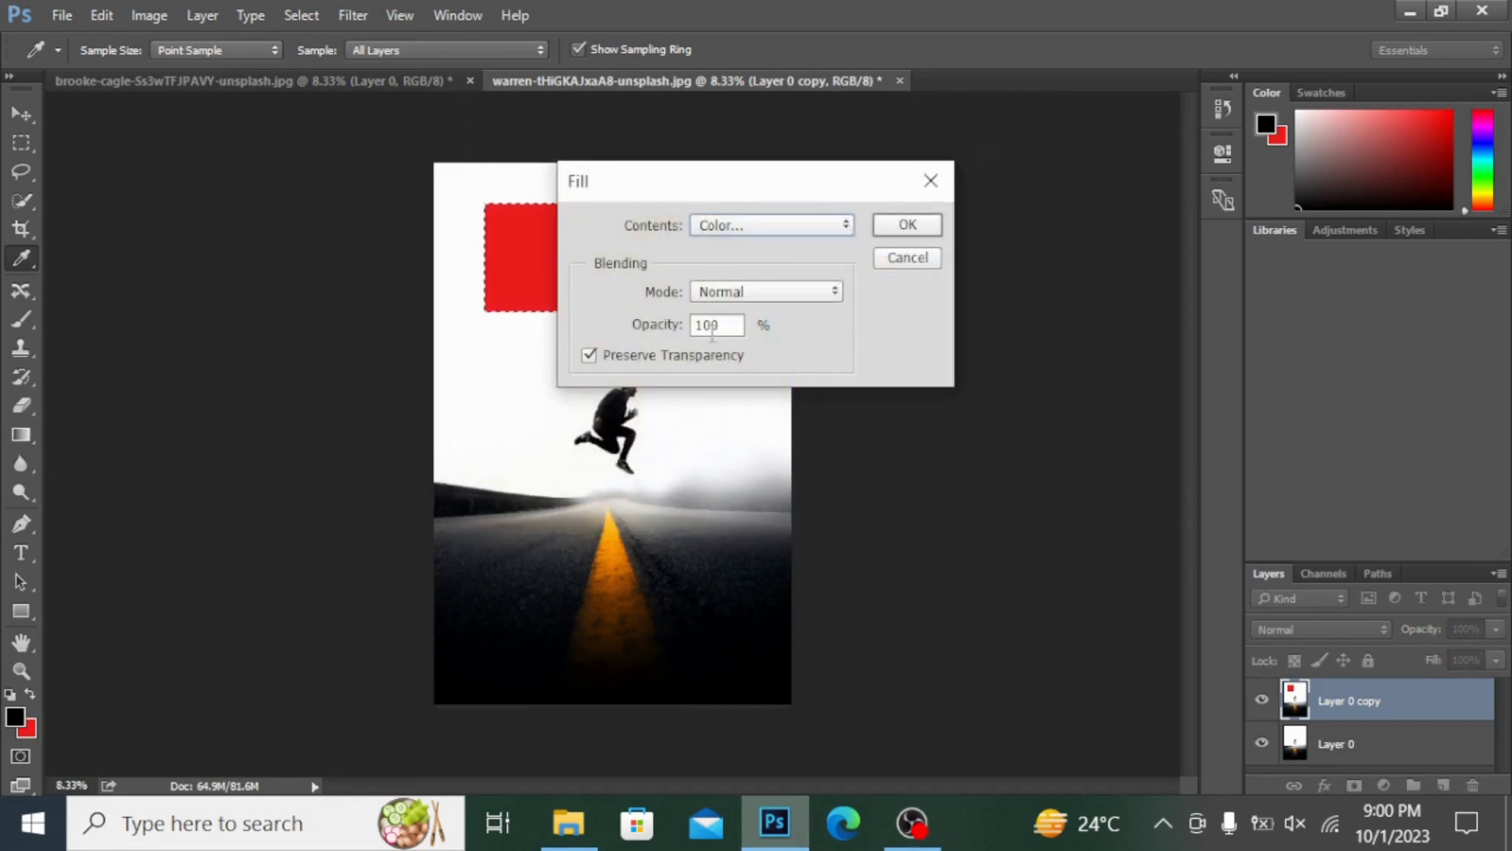
Apply the yellow fill in Normal mode at 100% opacity with Preserve Transparency off, and clear the selection
click(780, 292)
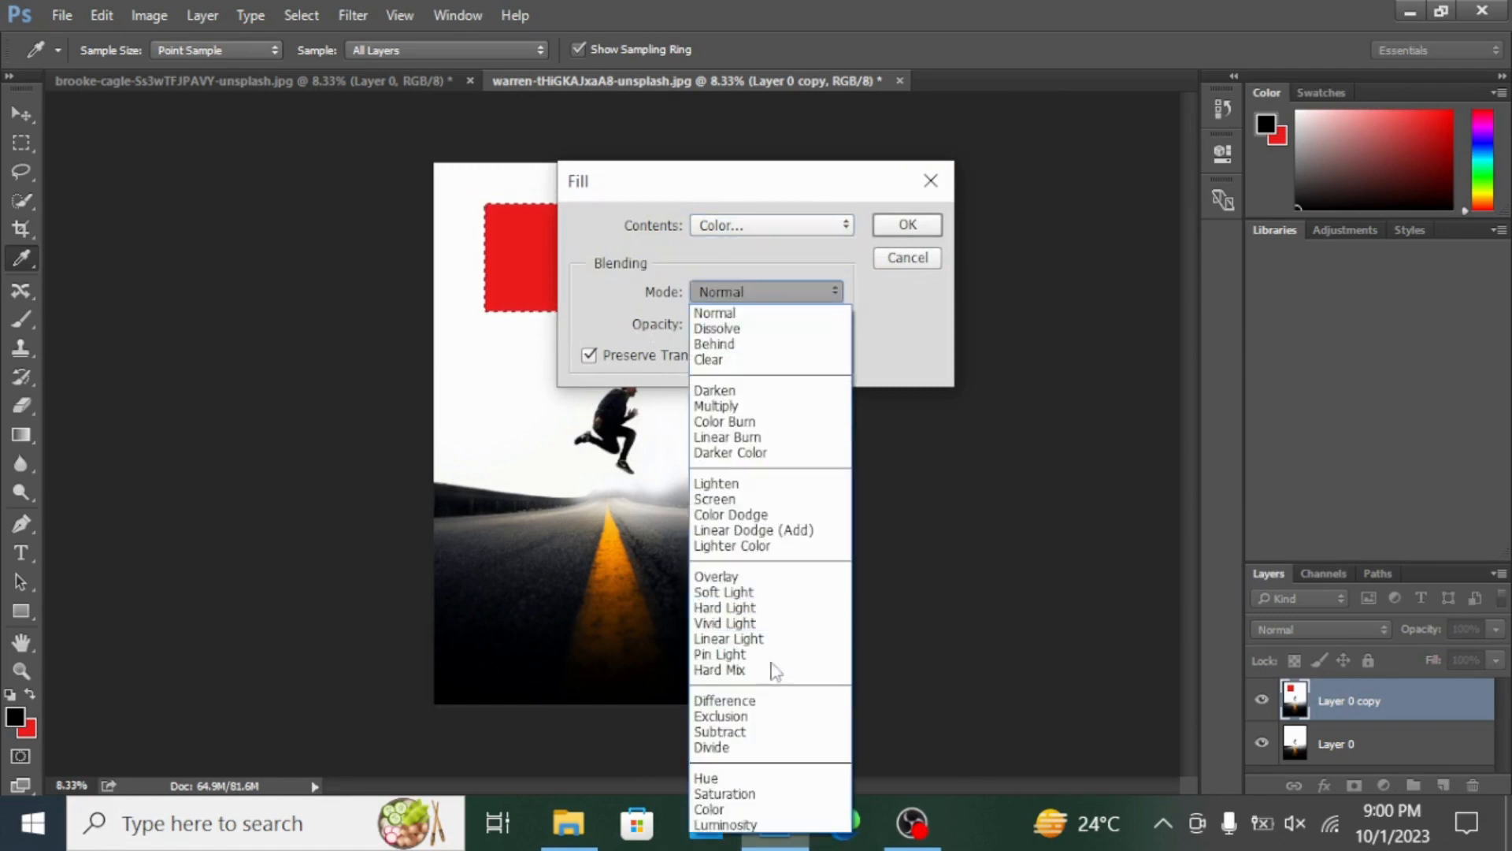
click(613, 366)
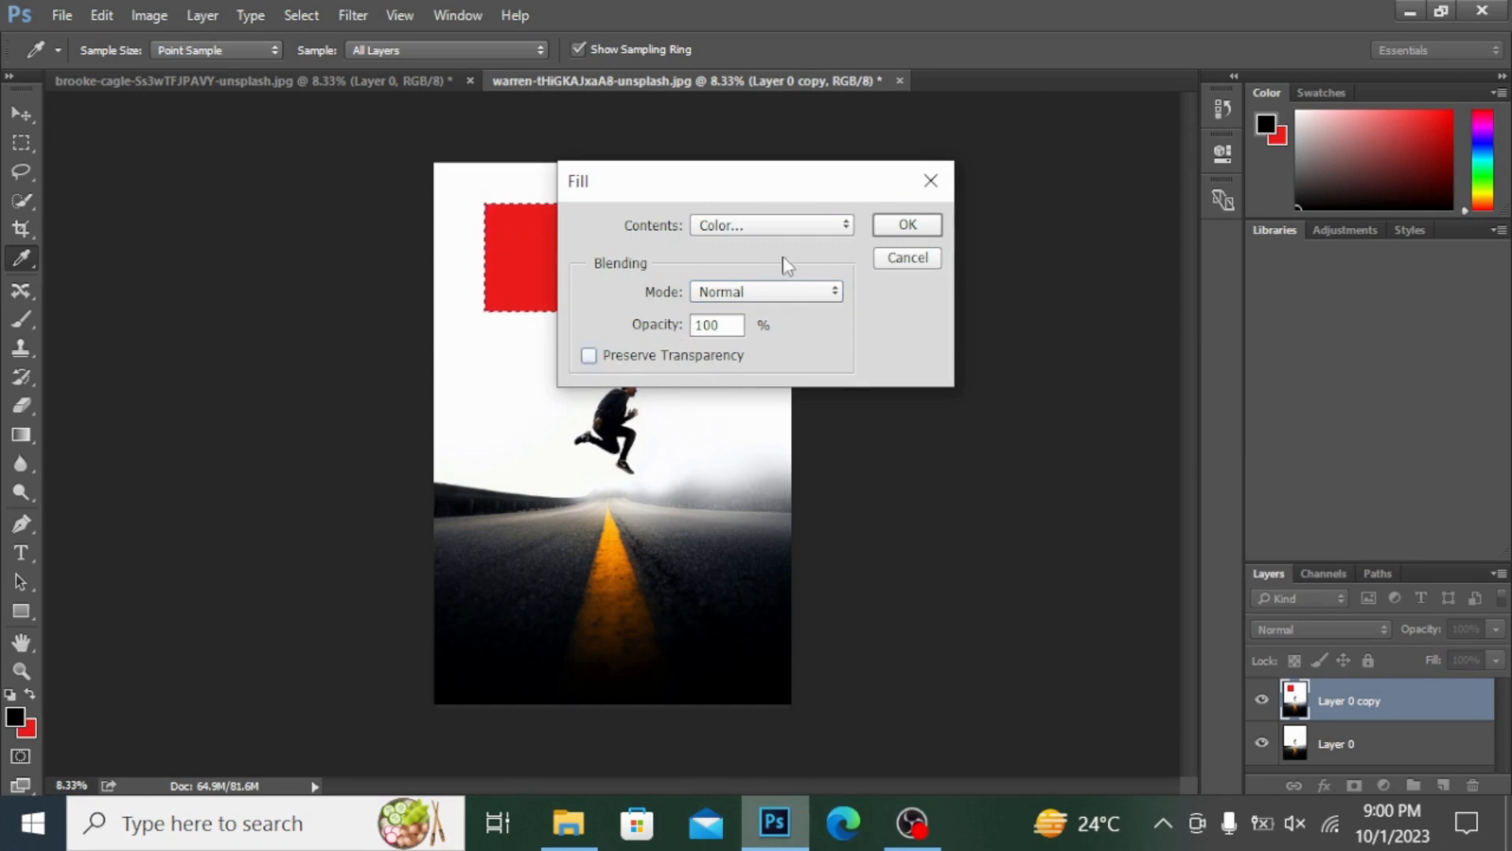
click(908, 224)
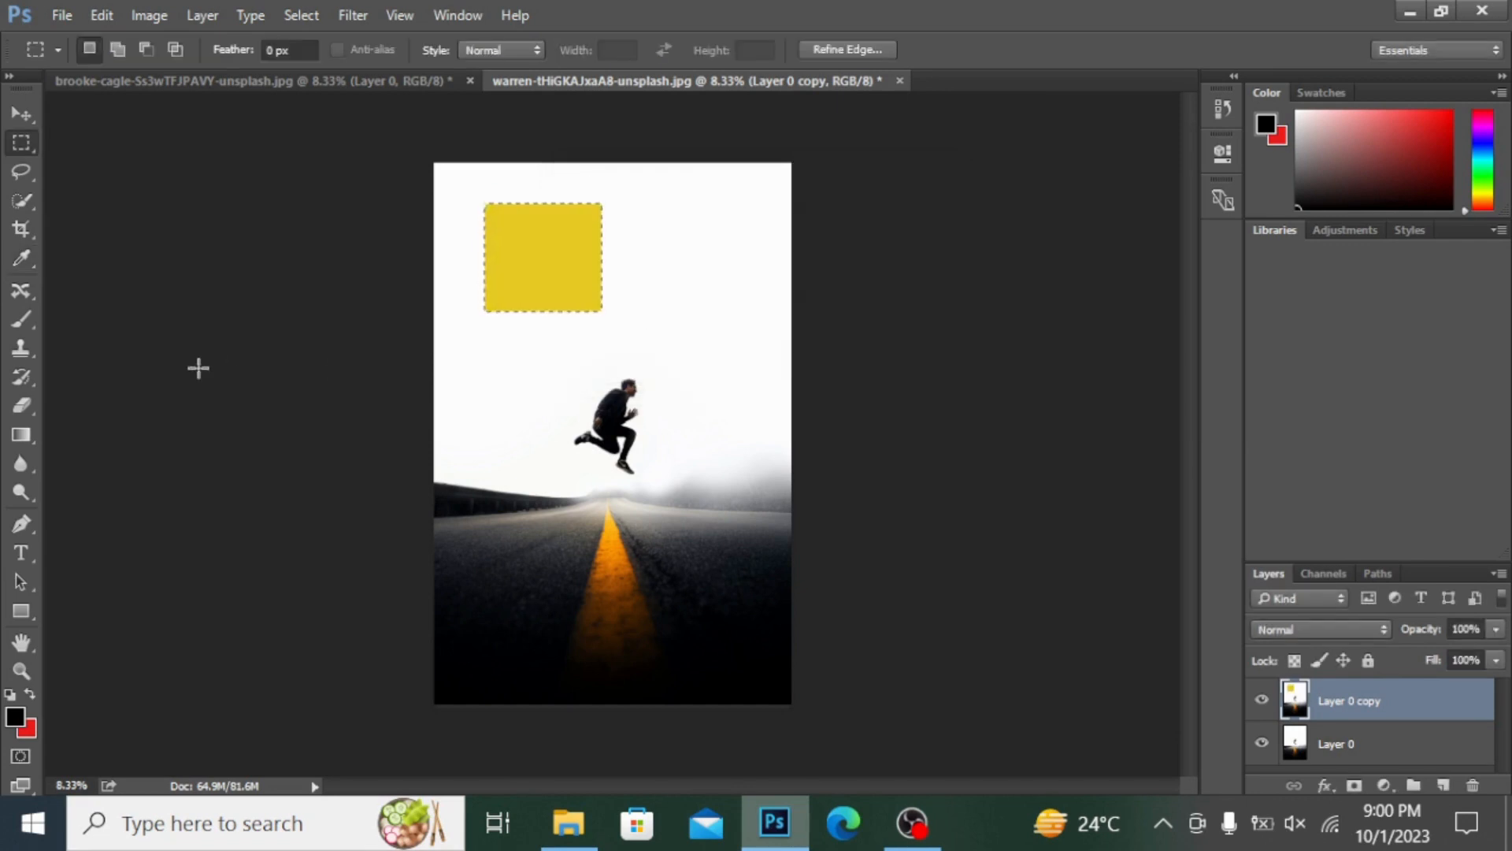
key(ctrl+d)
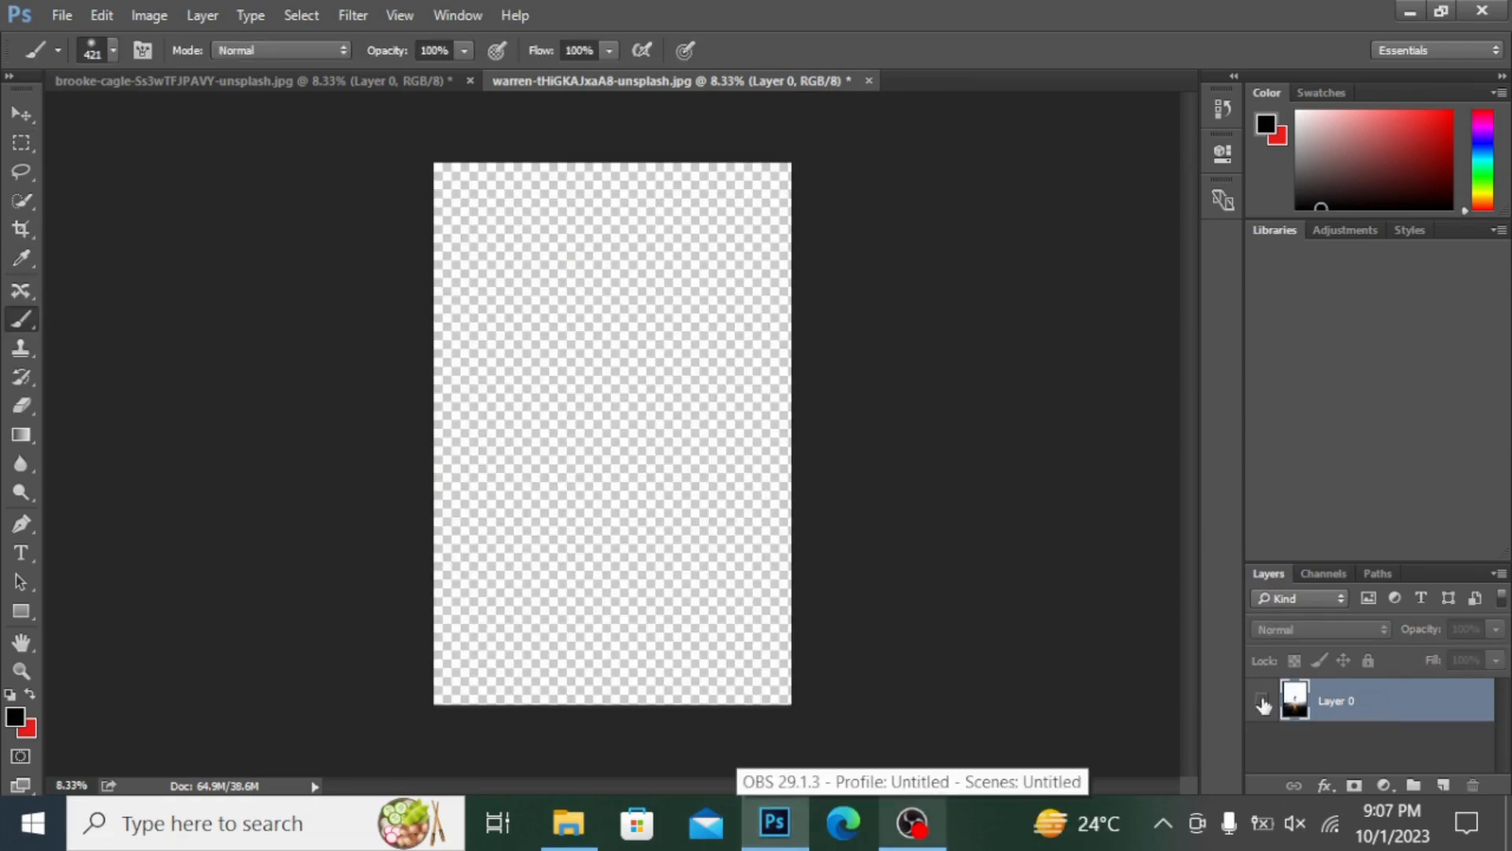
Make Layer 0 visible and duplicate it as a working copy
click(1262, 701)
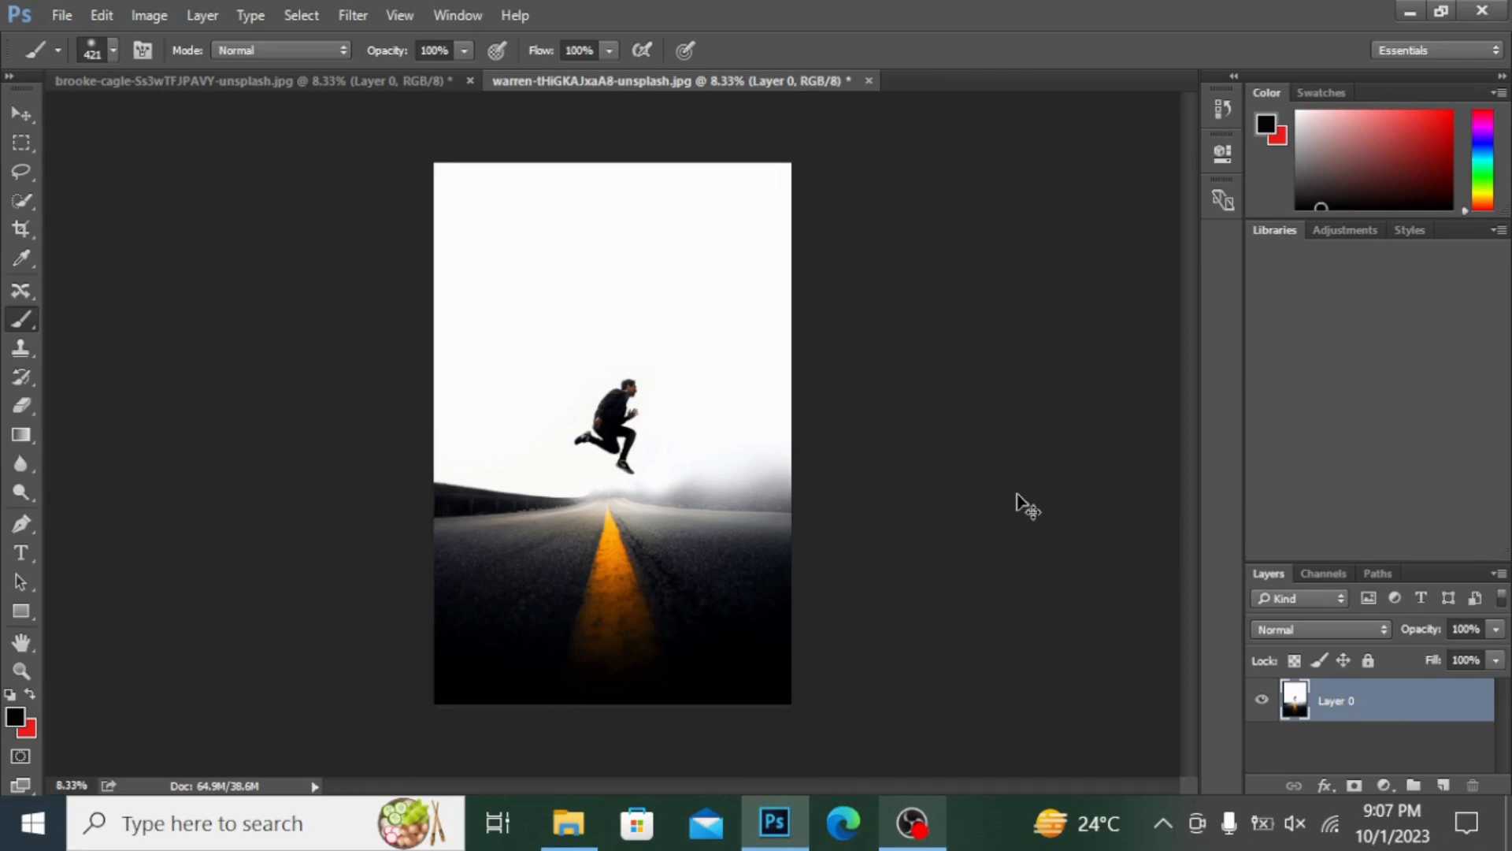
key(ctrl+j)
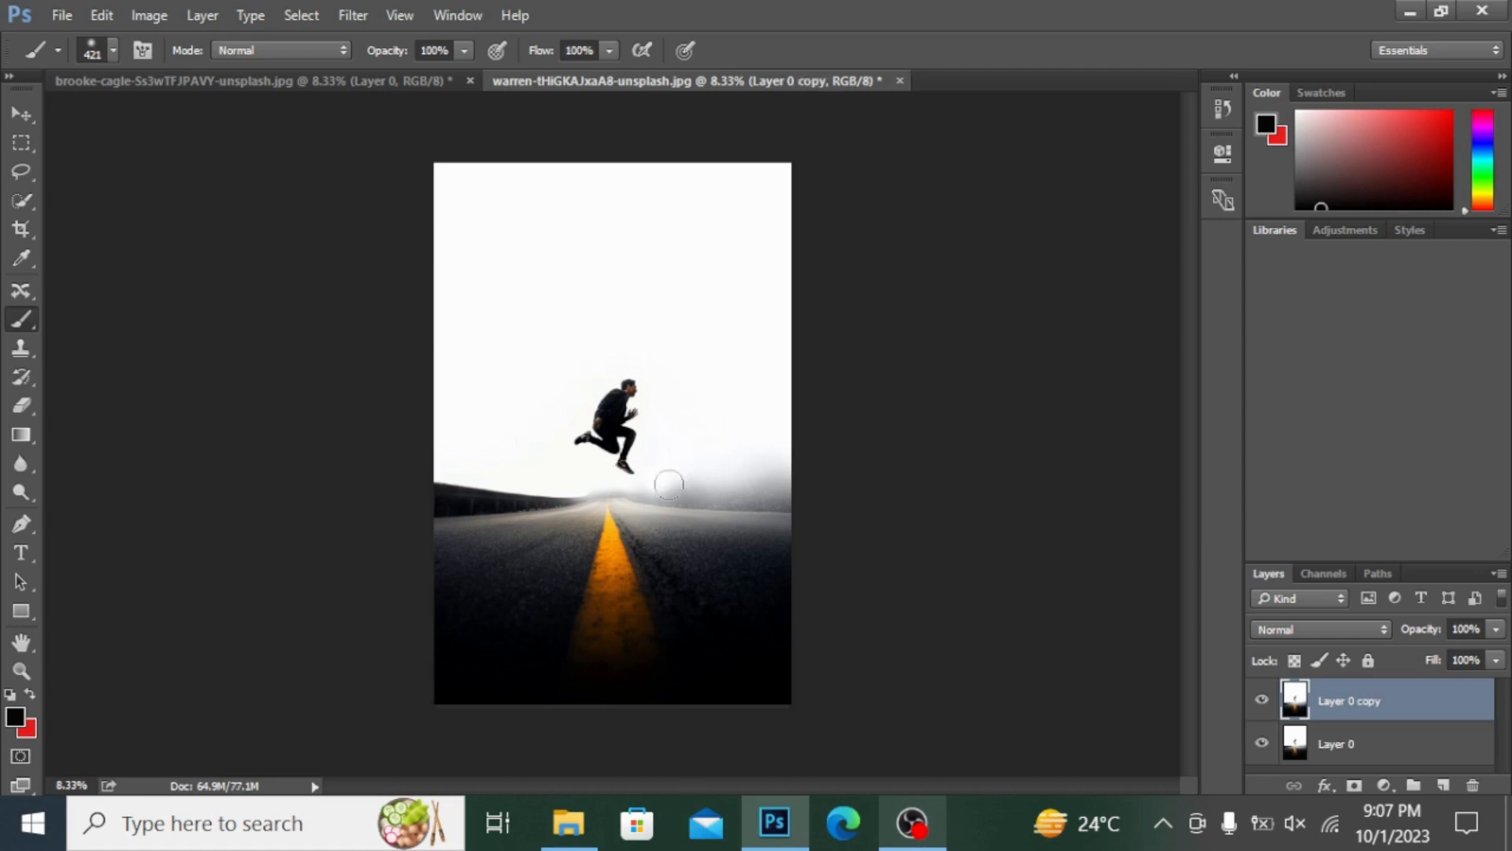
Remove the jumping man by selecting loosely around him with the Lasso tool and applying a Content-Aware fill, and deselect
click(21, 172)
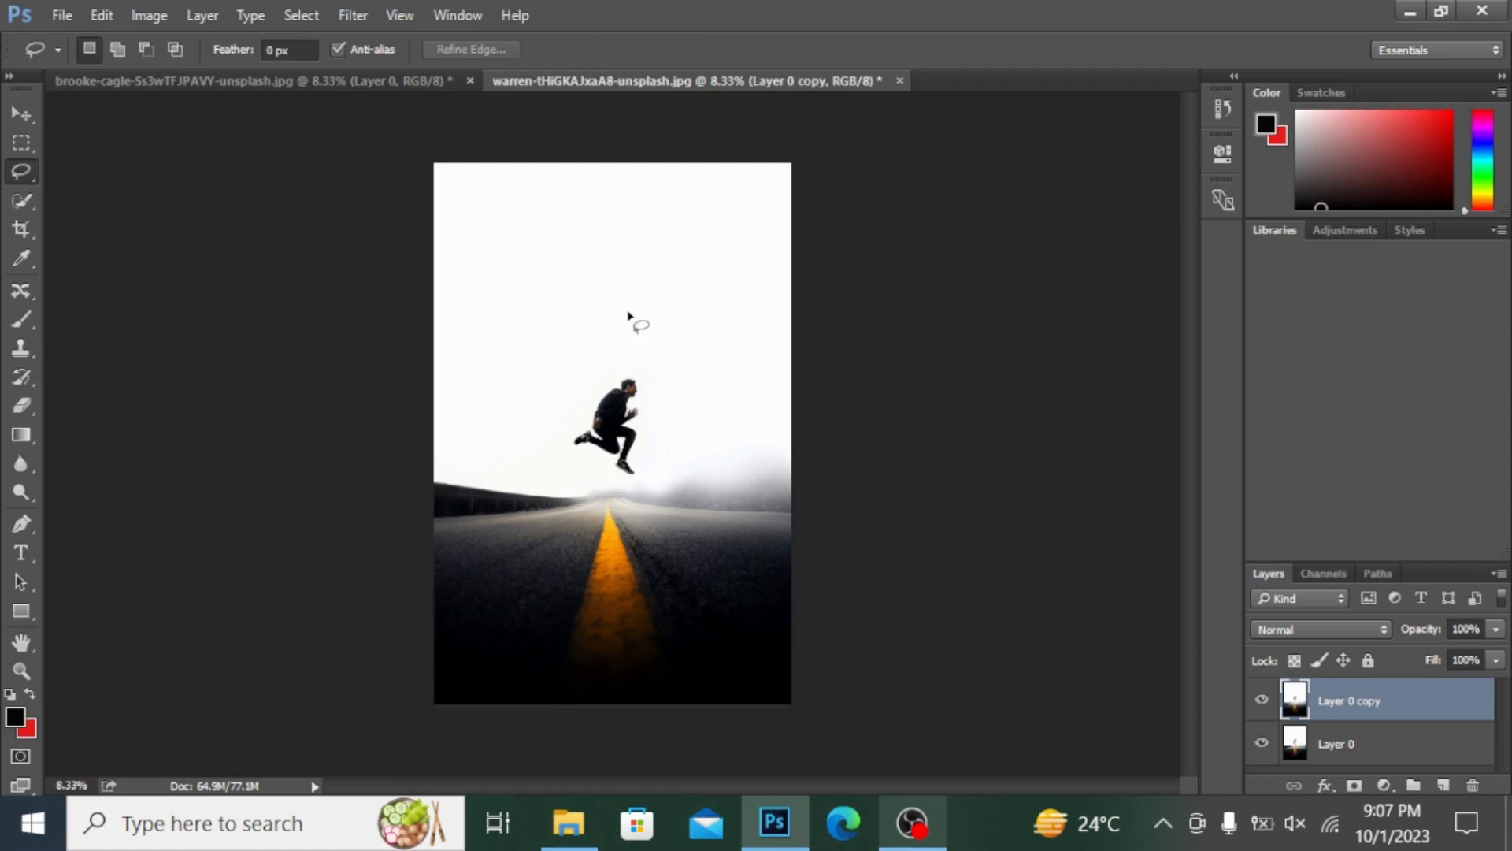
mouse_move(664, 387)
mouse_down()
mouse_move(592, 364)
mouse_move(549, 437)
mouse_move(639, 495)
mouse_move(660, 471)
mouse_move(664, 384)
mouse_up()
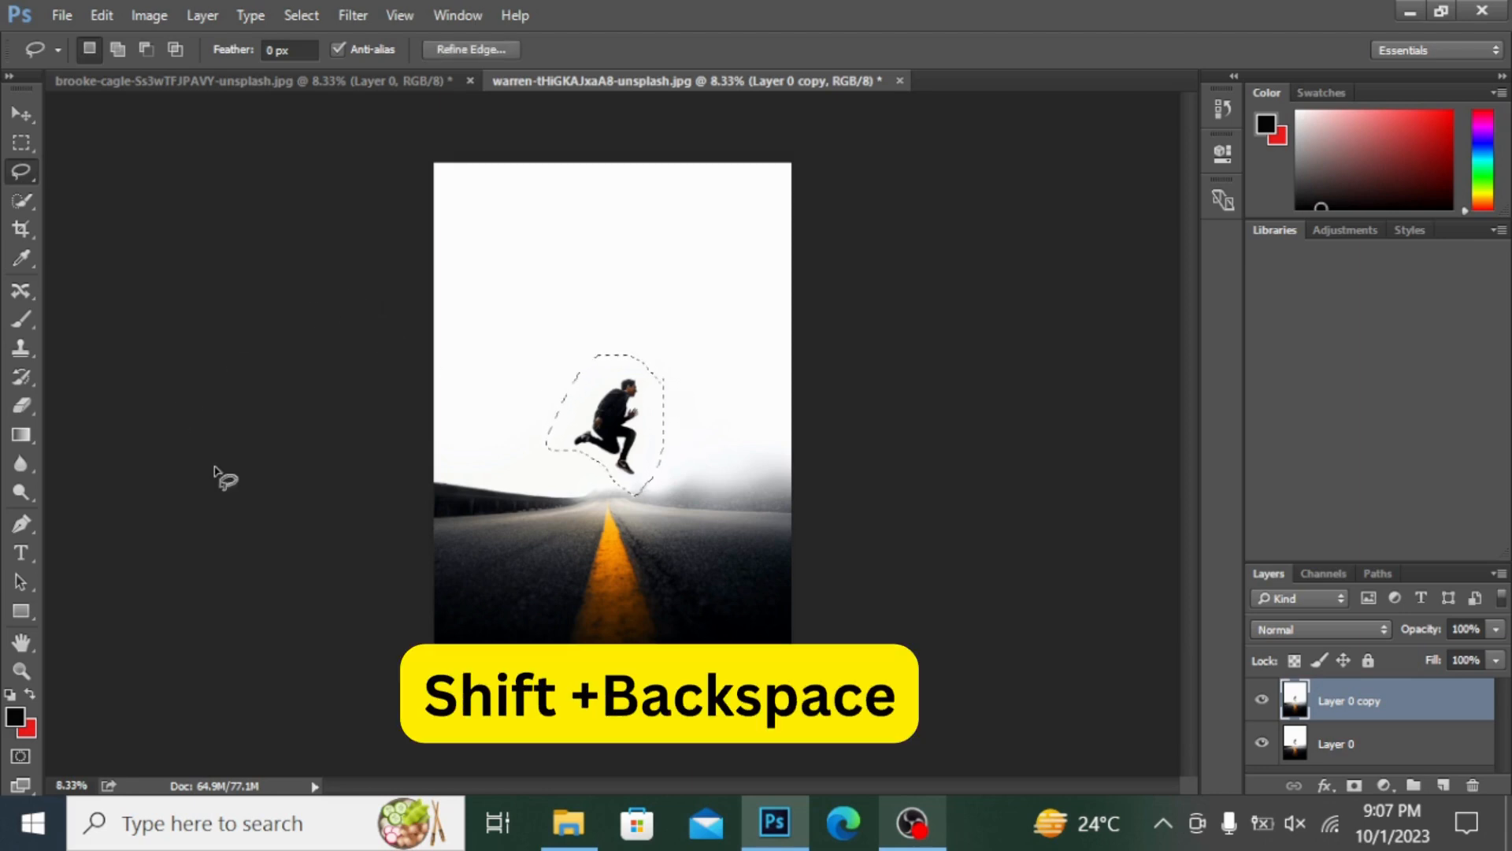
key(shift)
key(shift+BackSpace)
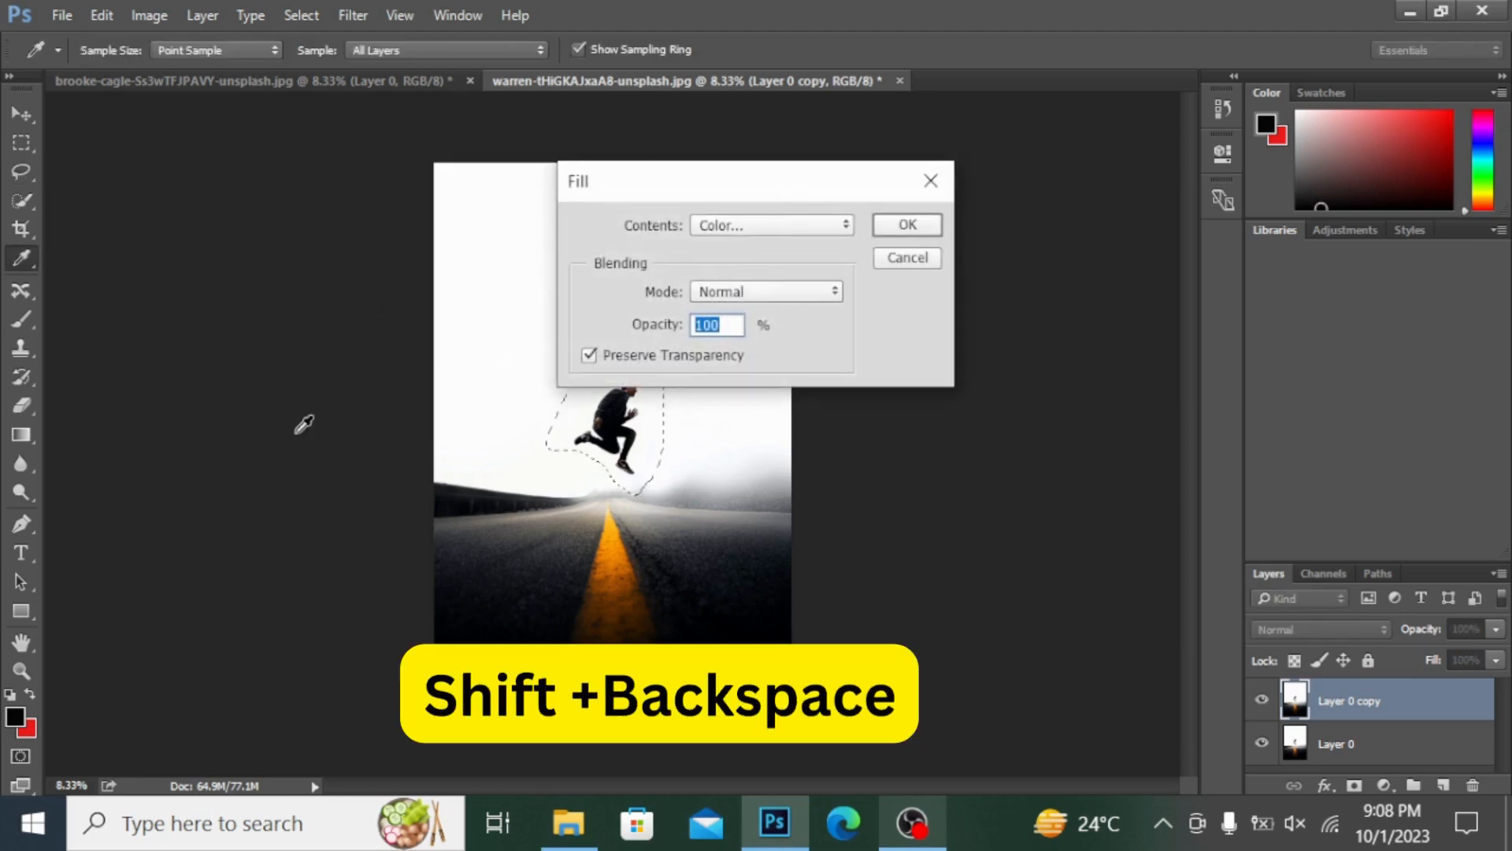
click(791, 229)
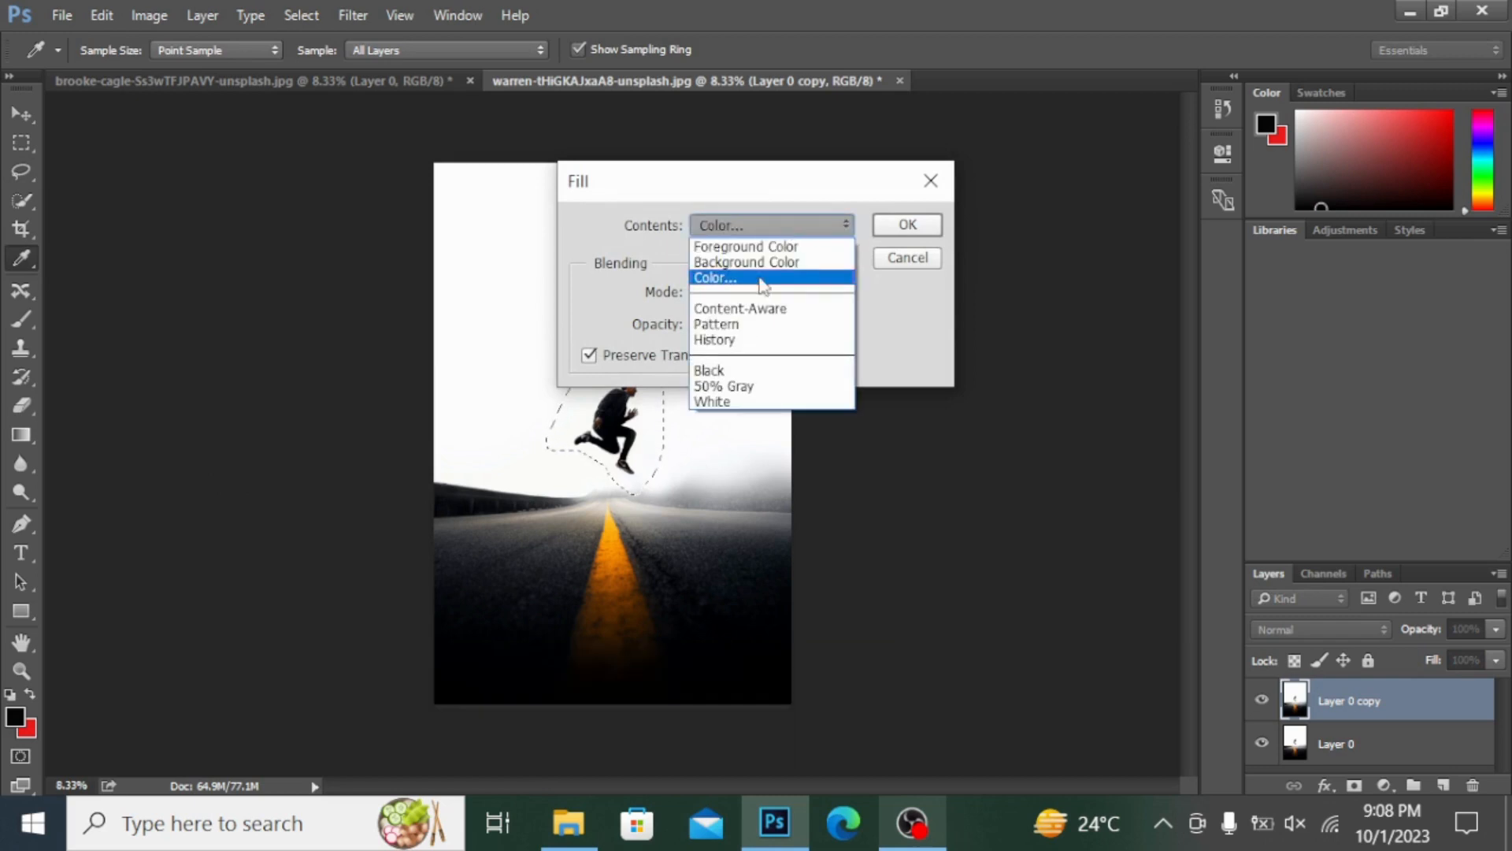
click(764, 307)
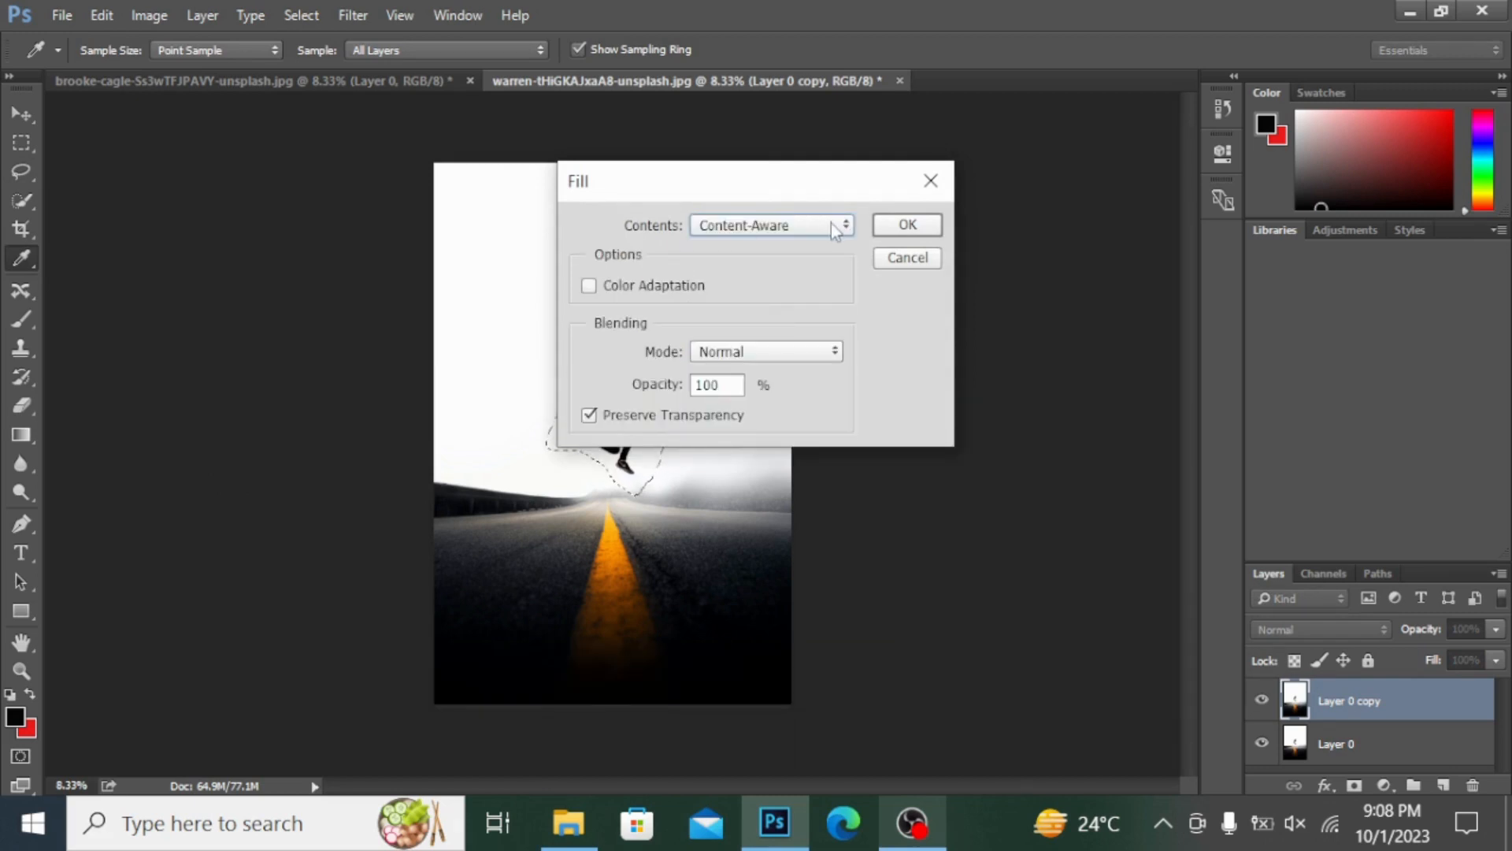
click(910, 226)
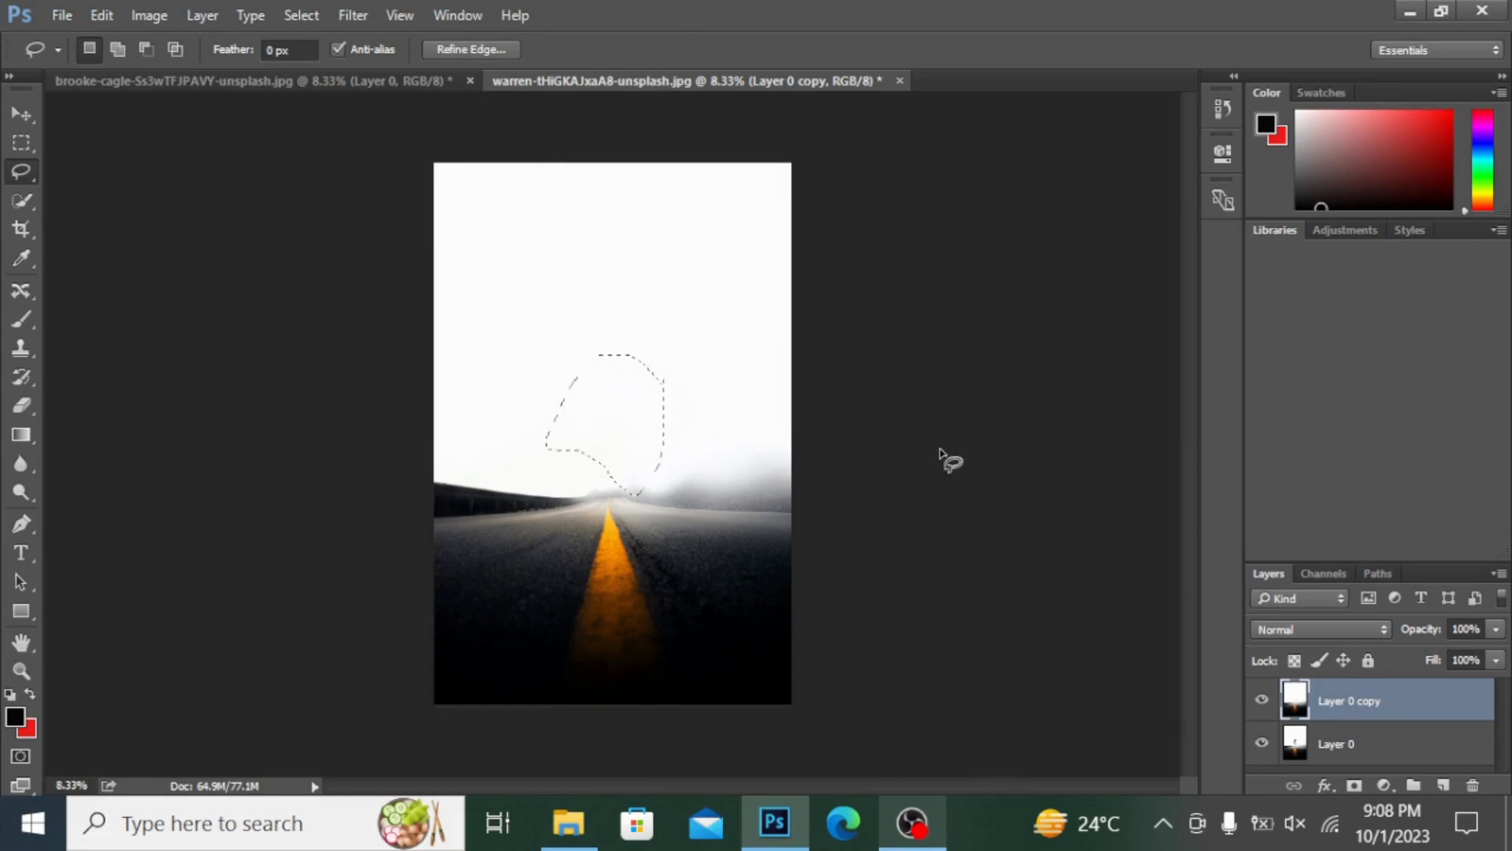
click(21, 142)
key(ctrl+d)
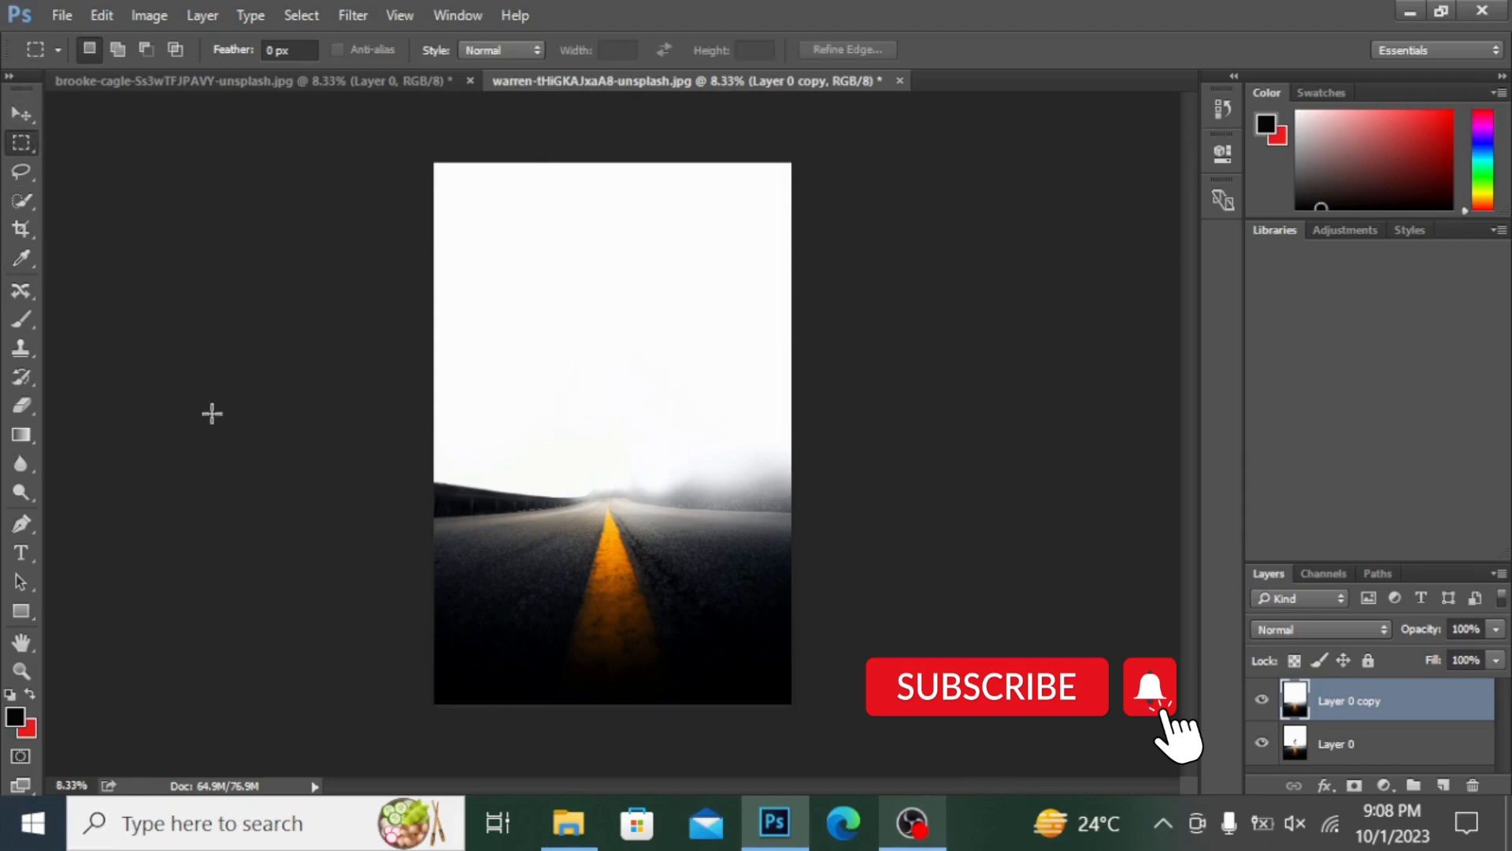
Compare the photo with and without the jumping man by toggling the visibility of the Layer 0 copy
click(1263, 701)
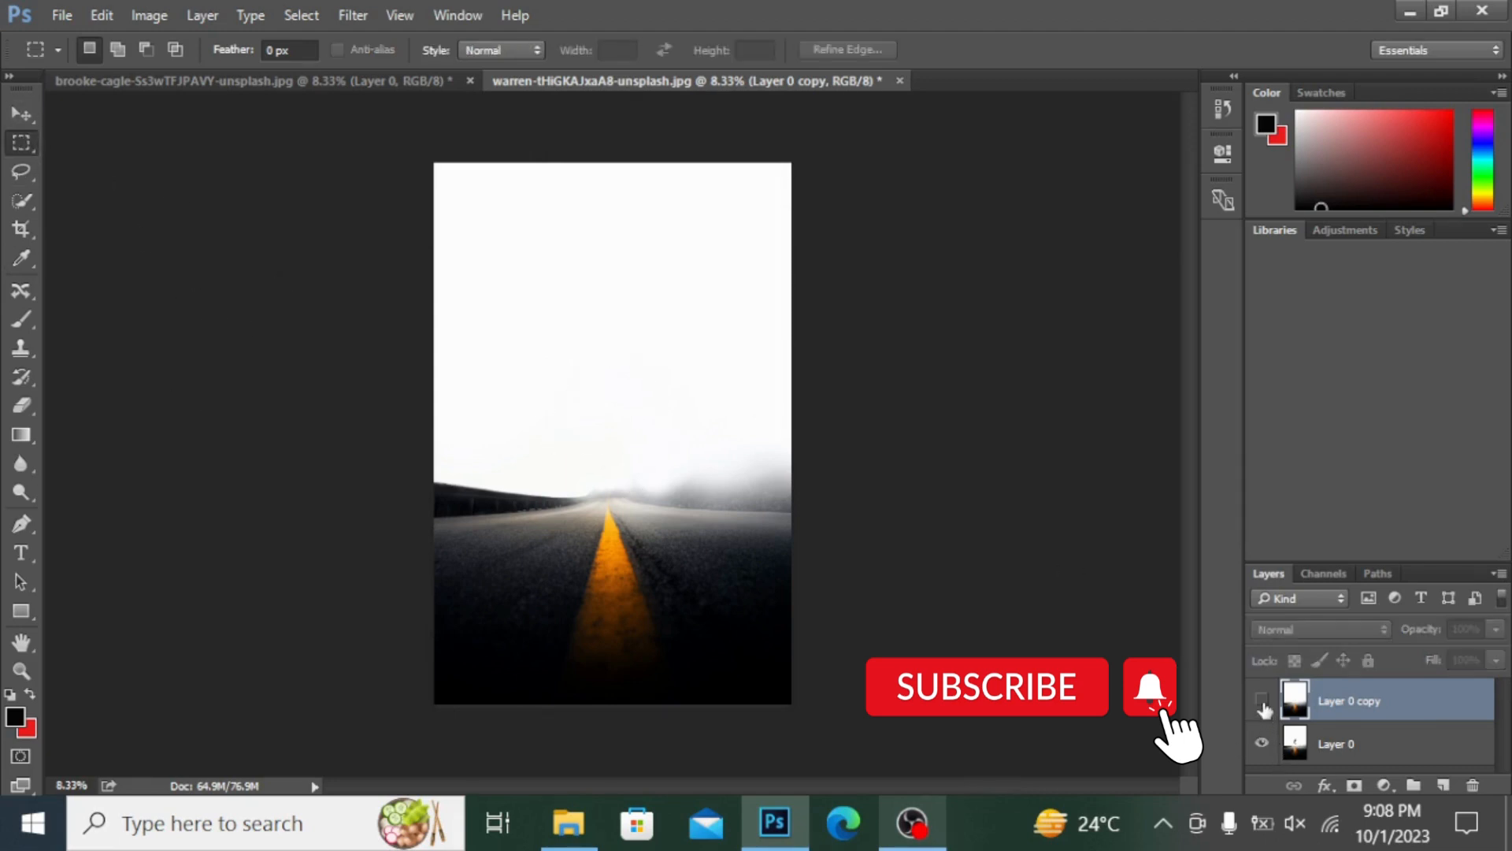
click(1262, 700)
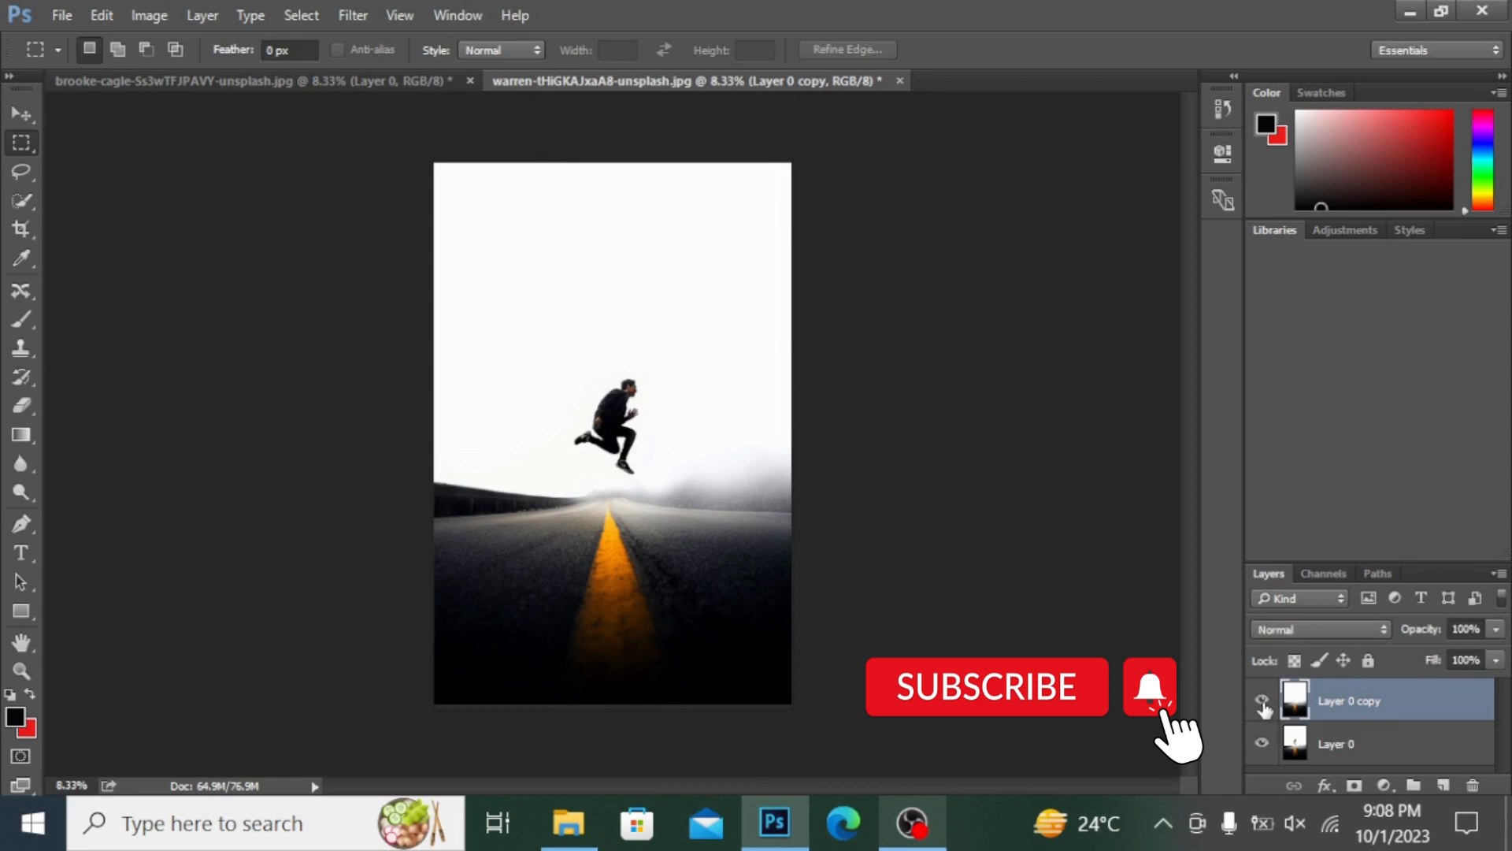
click(1263, 701)
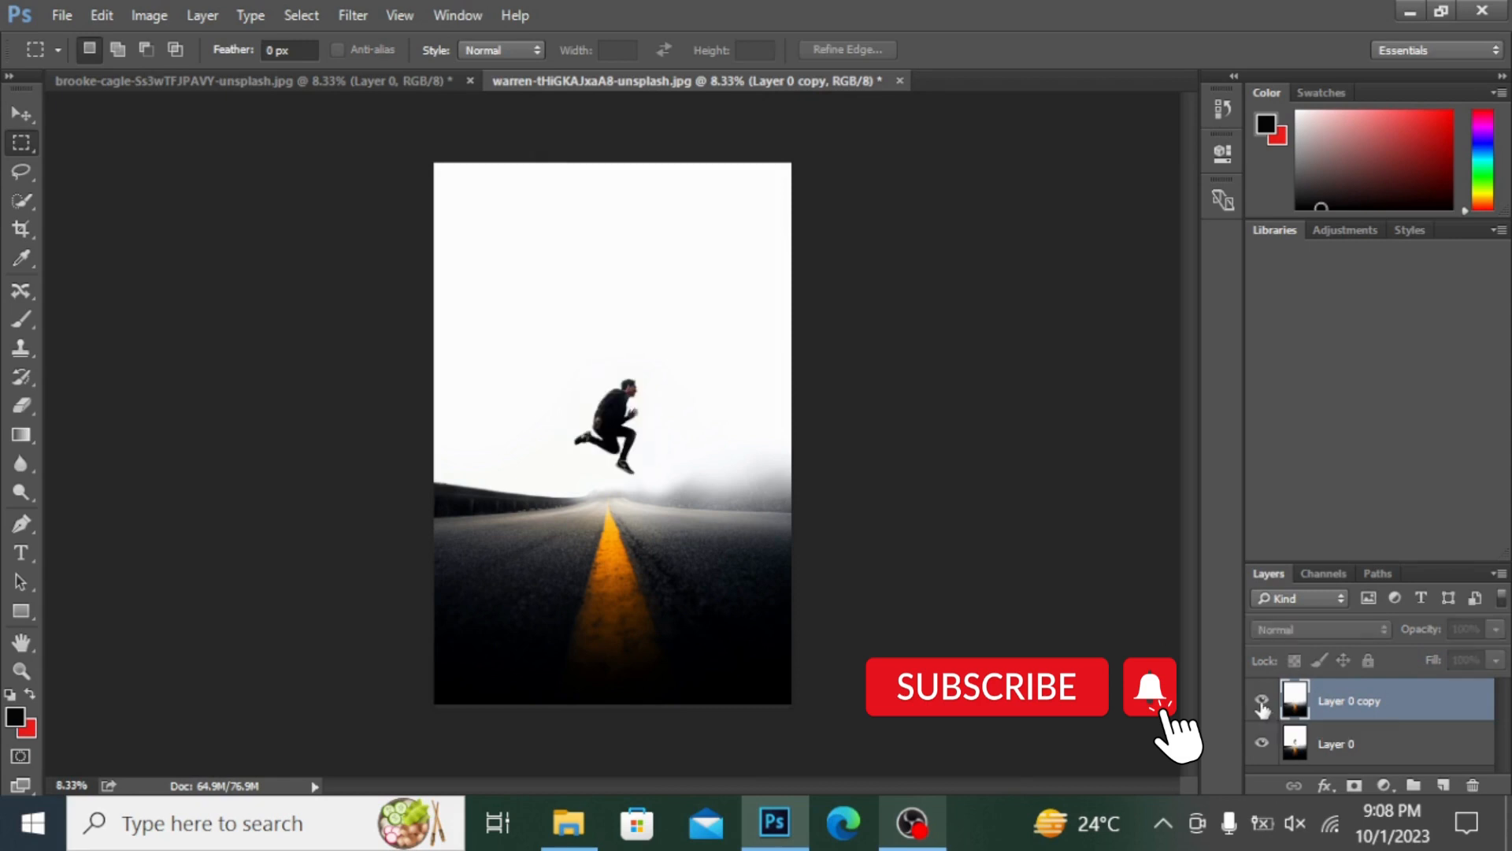
click(1262, 701)
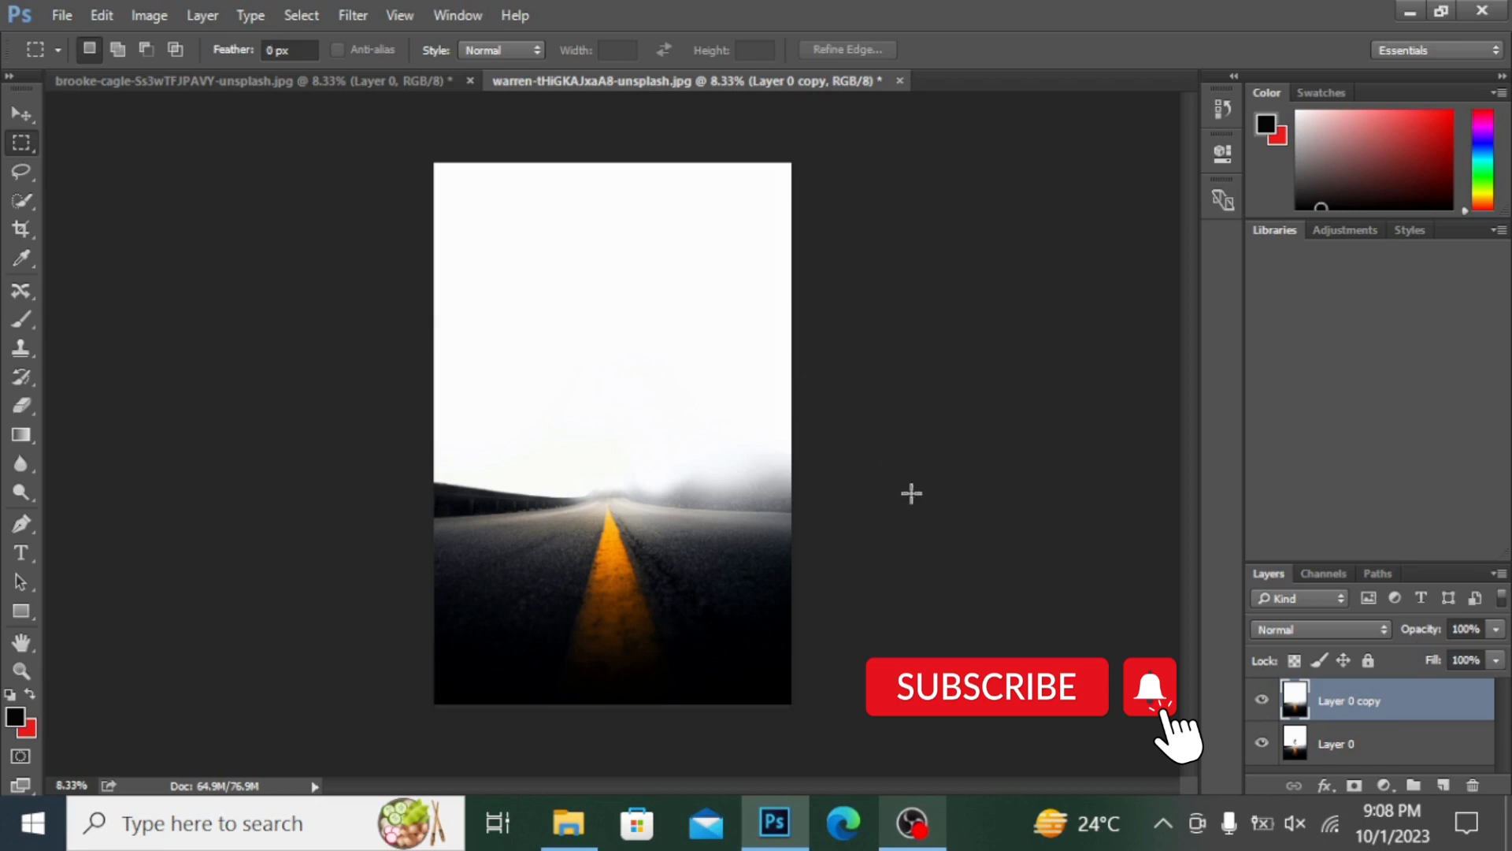
Delete the retouched layer copy and make a fresh duplicate of Layer 0
key(Delete)
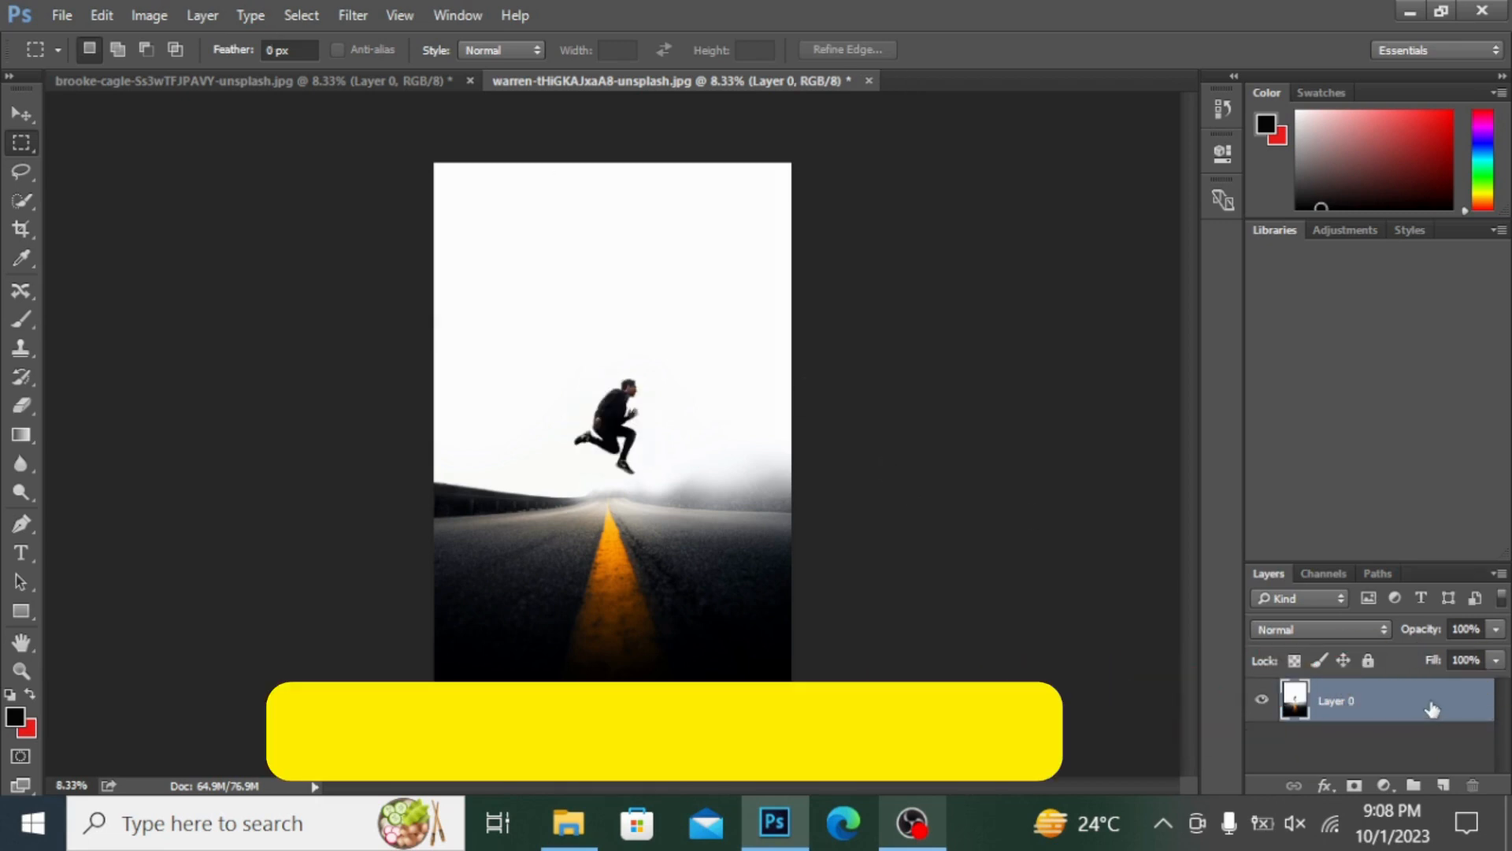
key(ctrl+j)
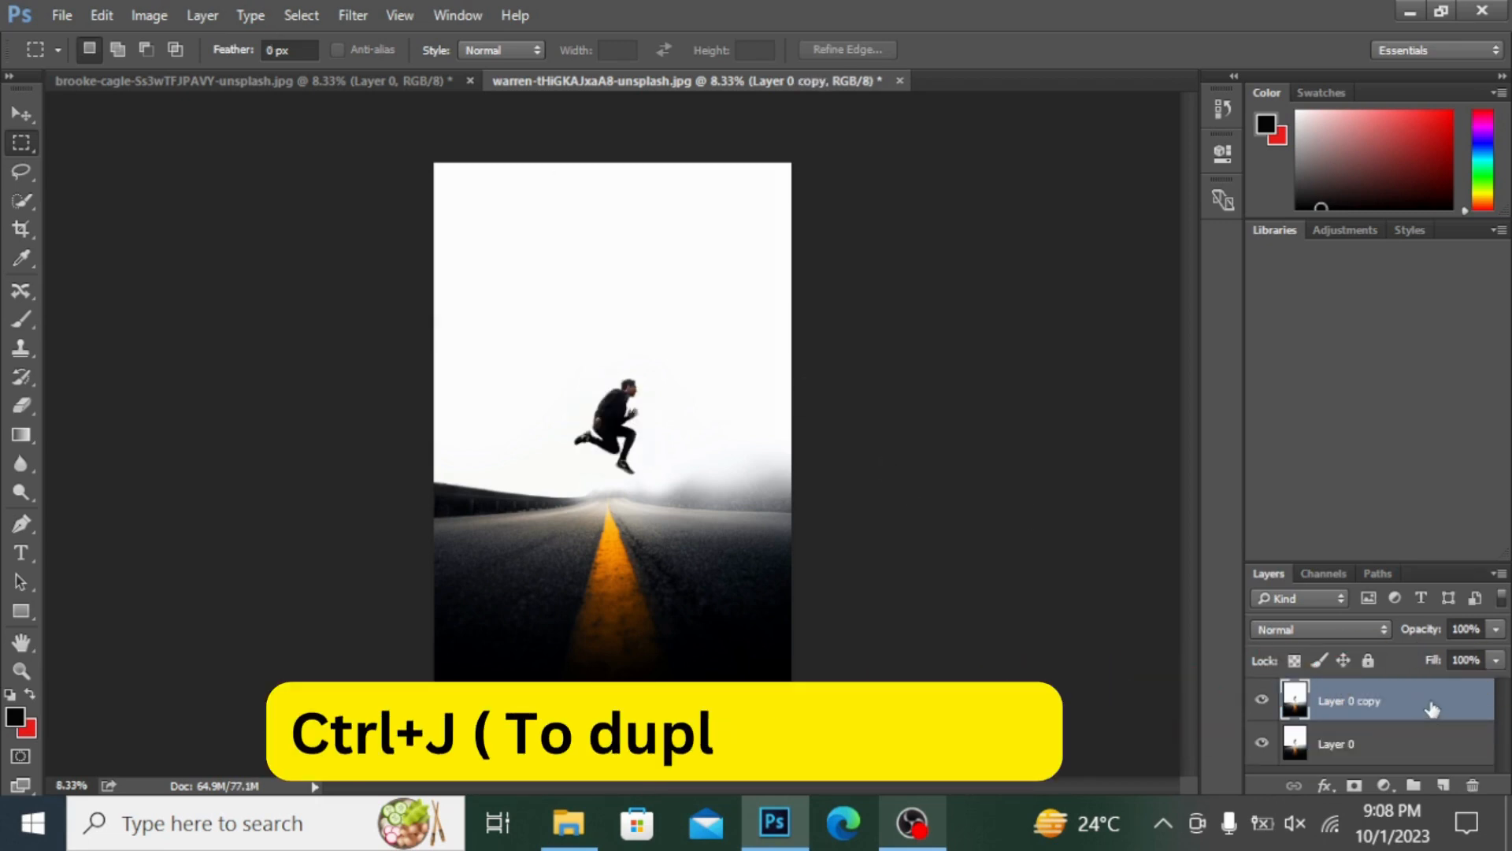
Move the jumping man higher into the sky and enlarge him with the Content-Aware Move tool, then apply the transformation
click(21, 291)
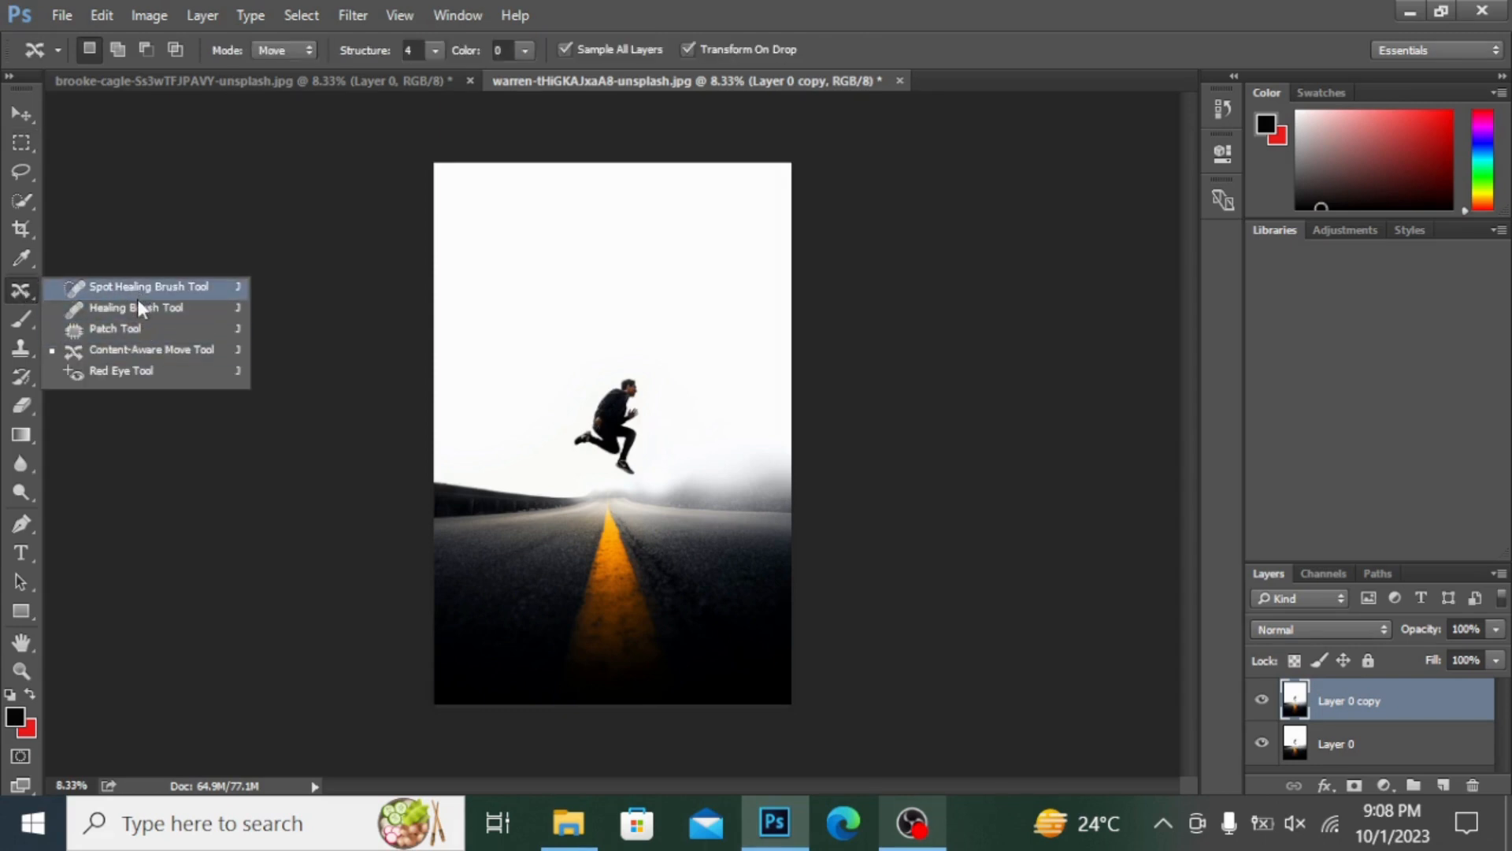
click(122, 356)
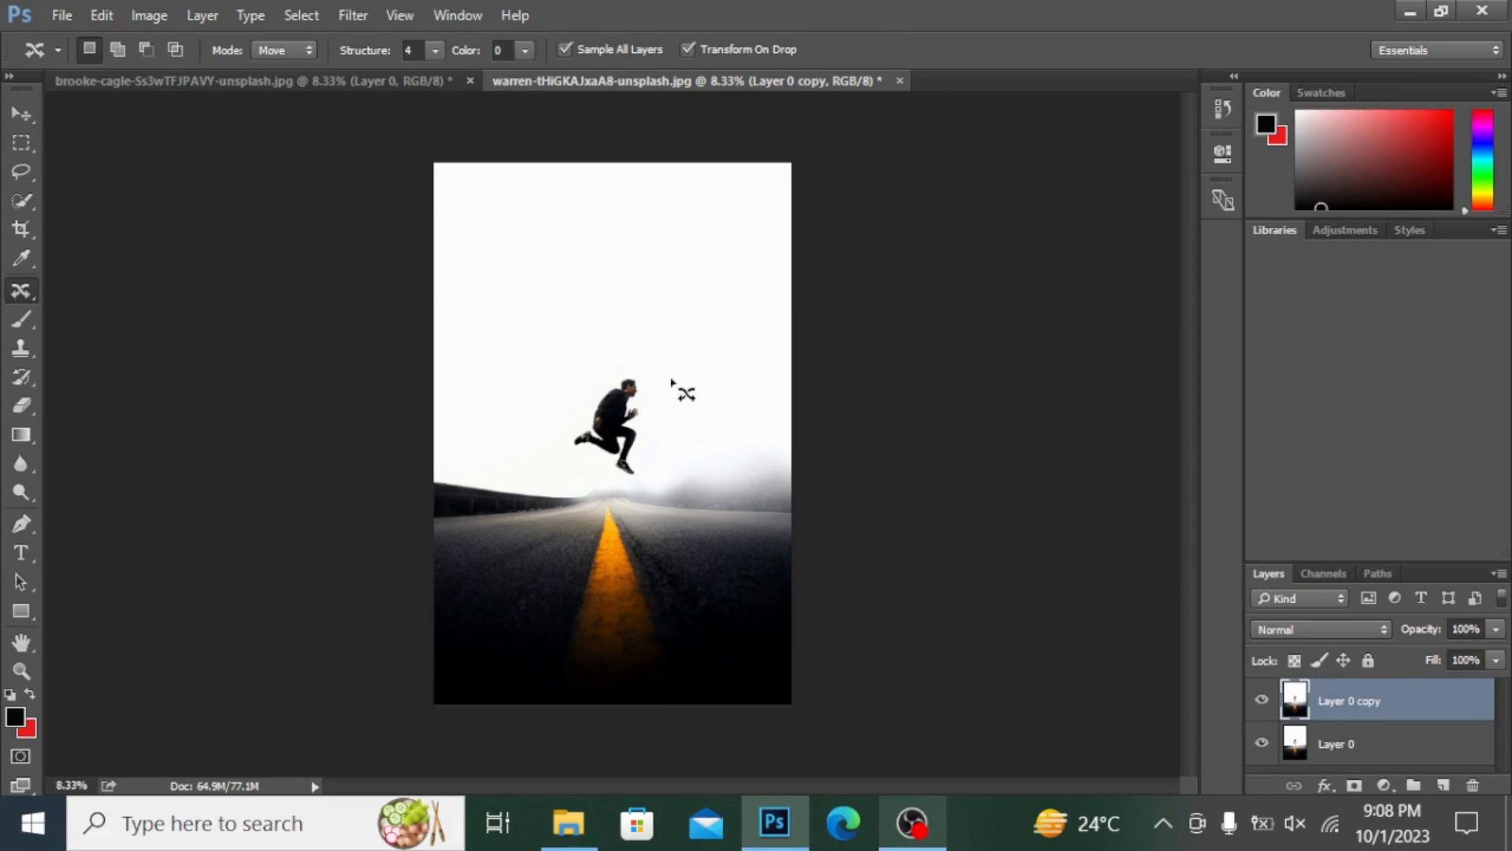
mouse_move(670, 378)
mouse_down()
mouse_move(593, 354)
mouse_move(552, 434)
mouse_move(637, 490)
mouse_move(651, 487)
mouse_move(671, 410)
mouse_move(659, 370)
mouse_move(689, 297)
mouse_move(625, 302)
mouse_up()
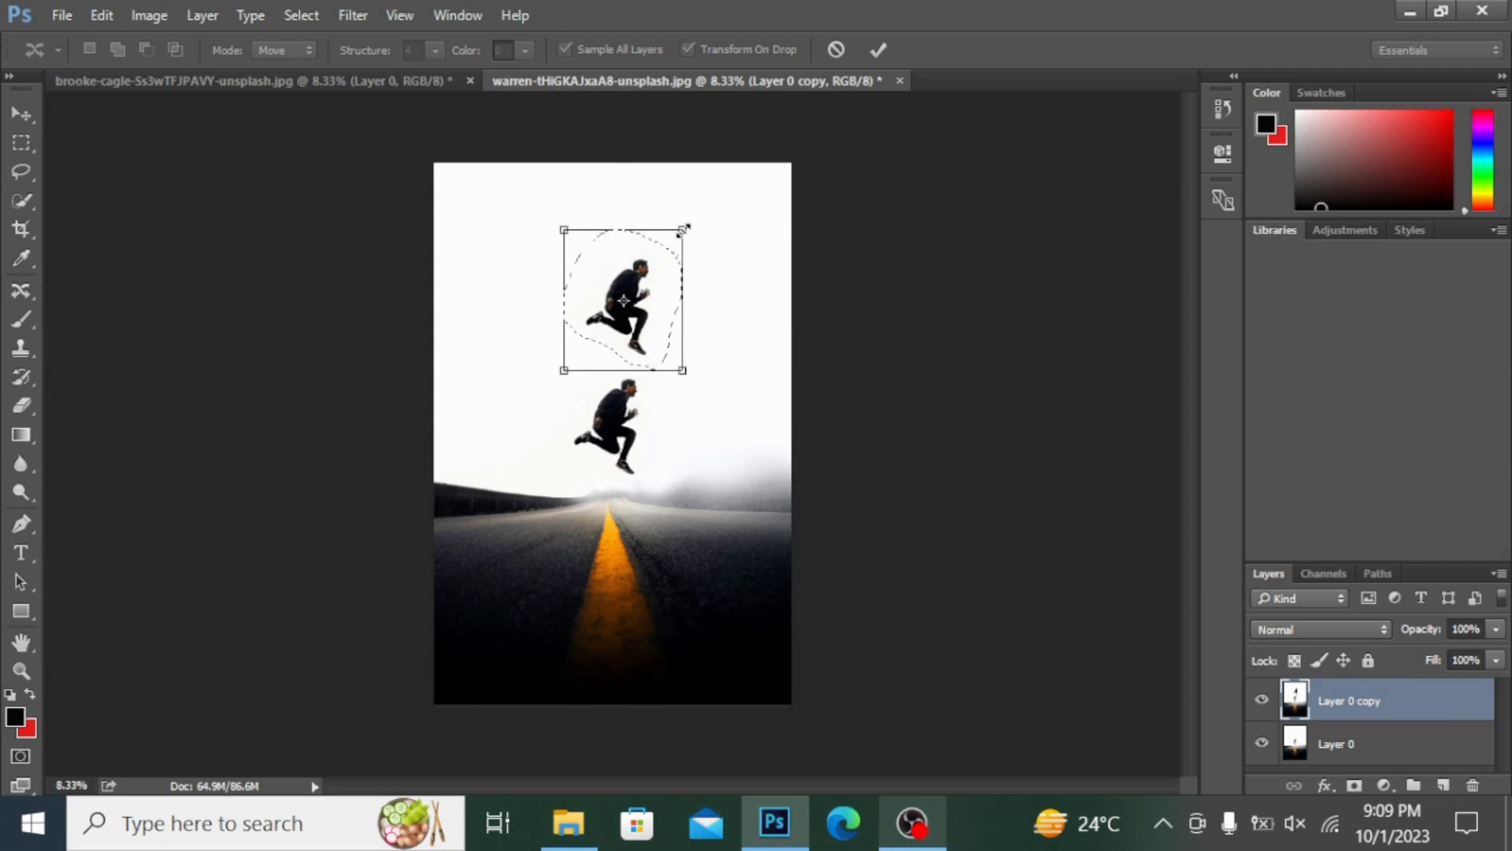
drag(684, 228, 739, 186)
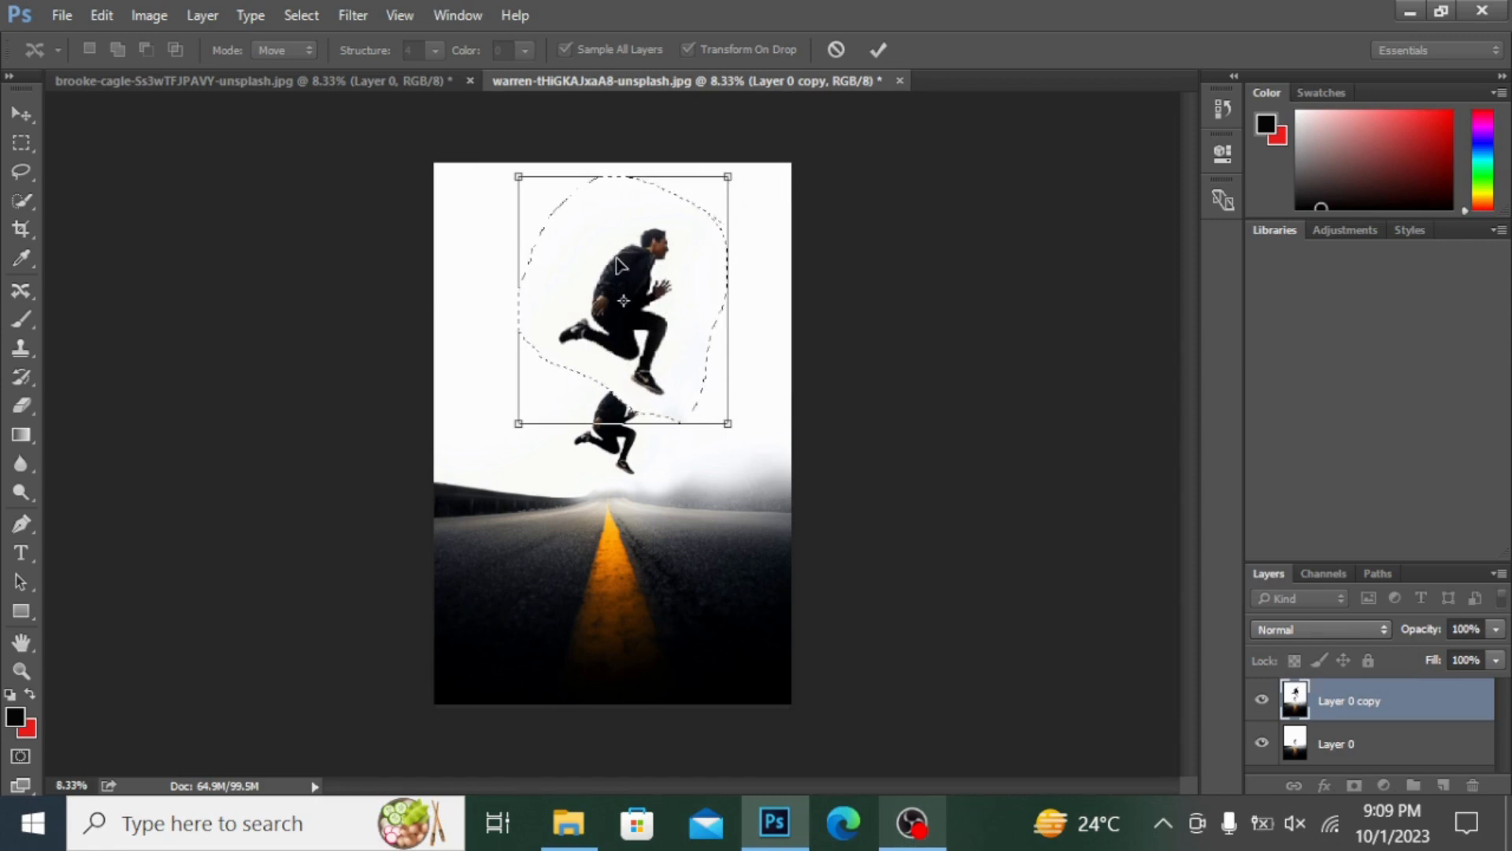
drag(619, 263, 608, 264)
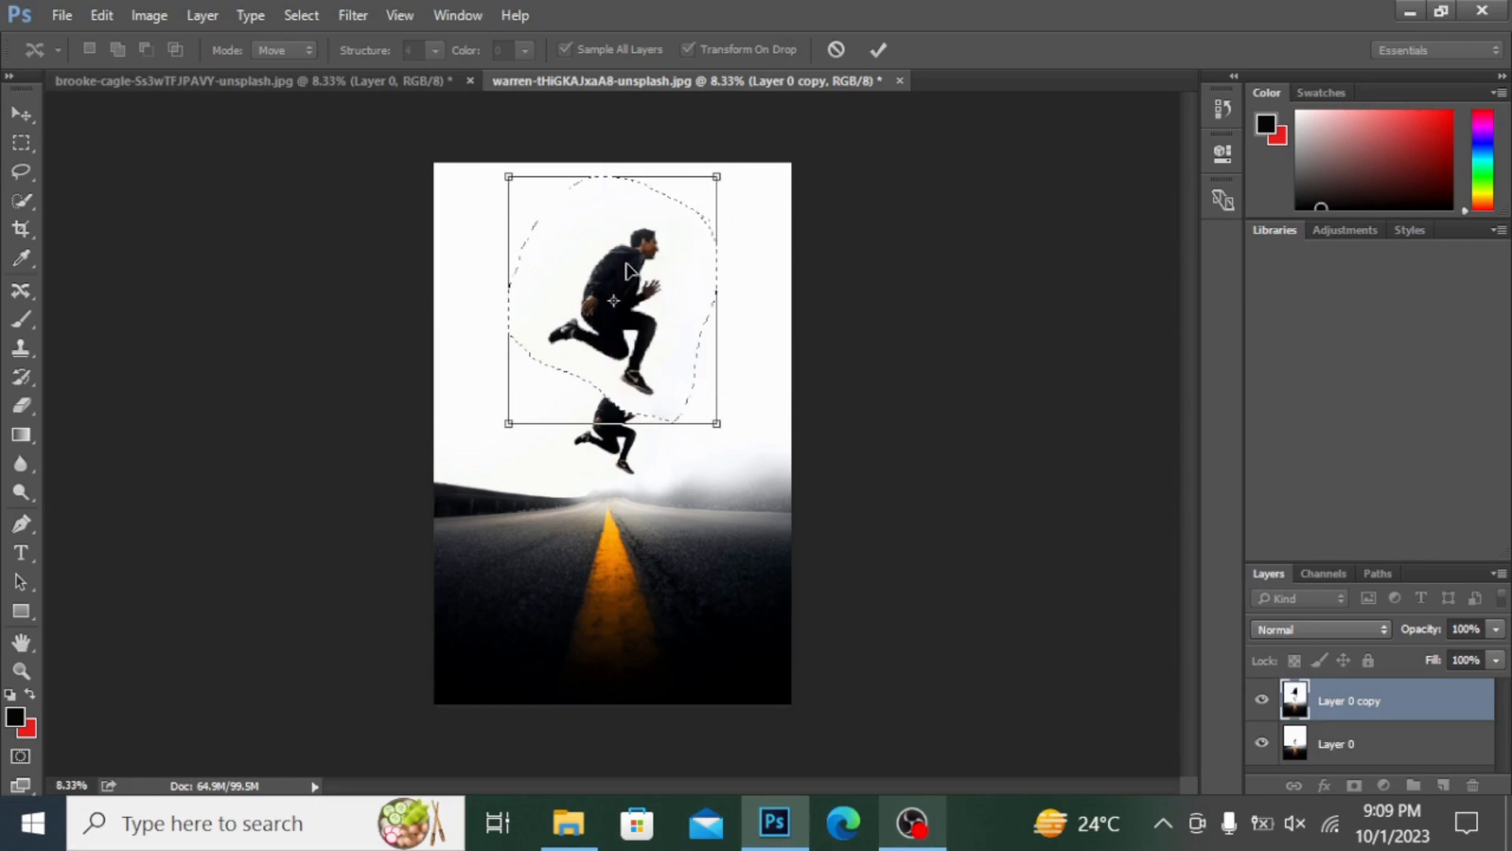
click(883, 57)
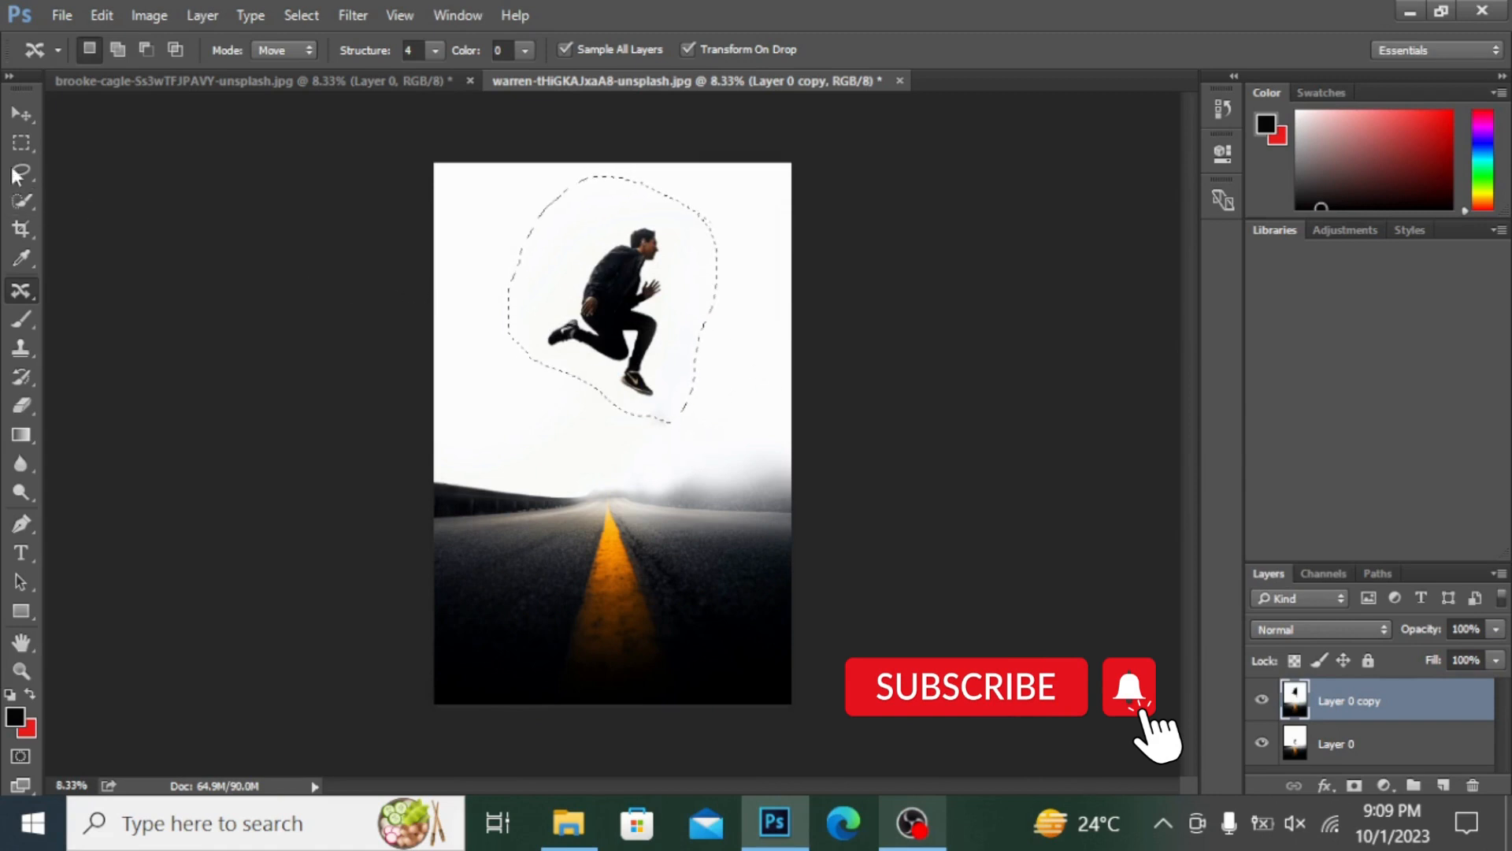
Deselect the moved man and compare the edit with the original by toggling the visibility of Layer 0 copy
click(21, 142)
key(ctrl+d)
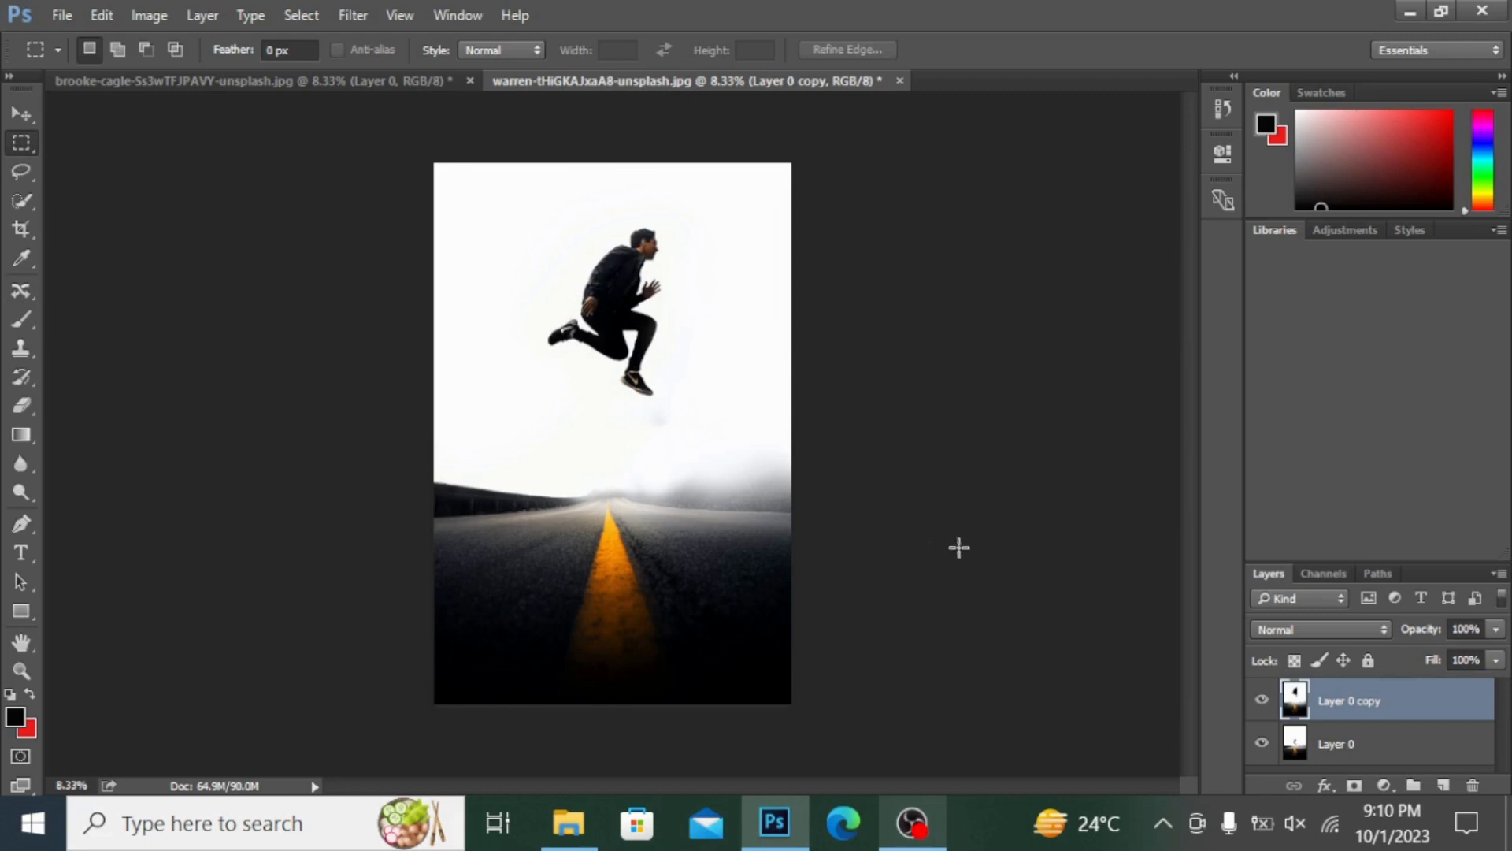
click(1261, 700)
click(1262, 700)
Clone clean sky over the smudge below the man's feet with the Clone Stamp tool and compare with the original layer
click(21, 345)
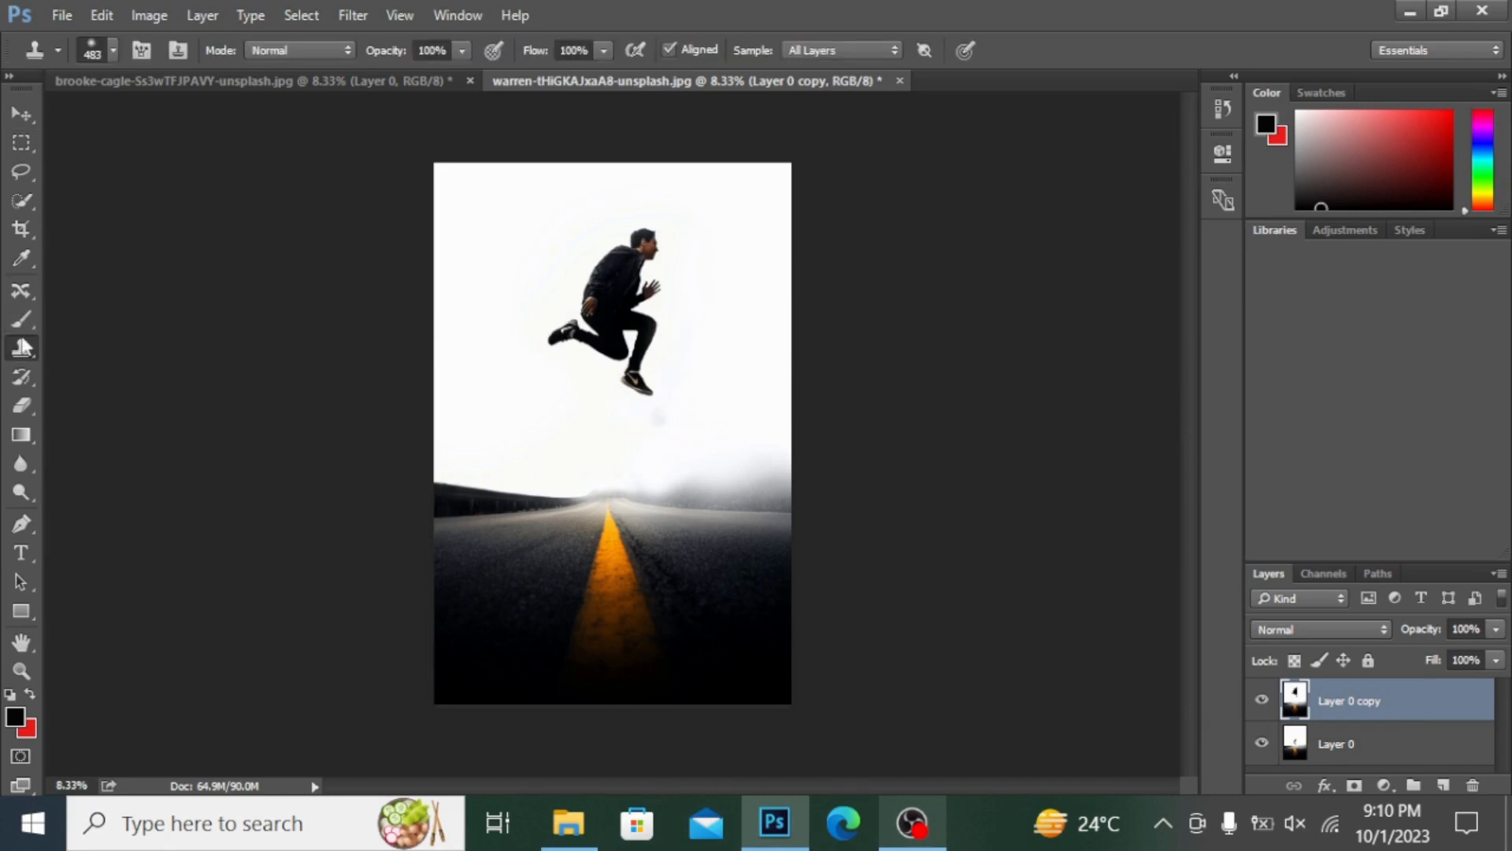
alt+click(720, 376)
mouse_move(660, 421)
mouse_down()
mouse_move(739, 397)
mouse_move(622, 424)
mouse_up()
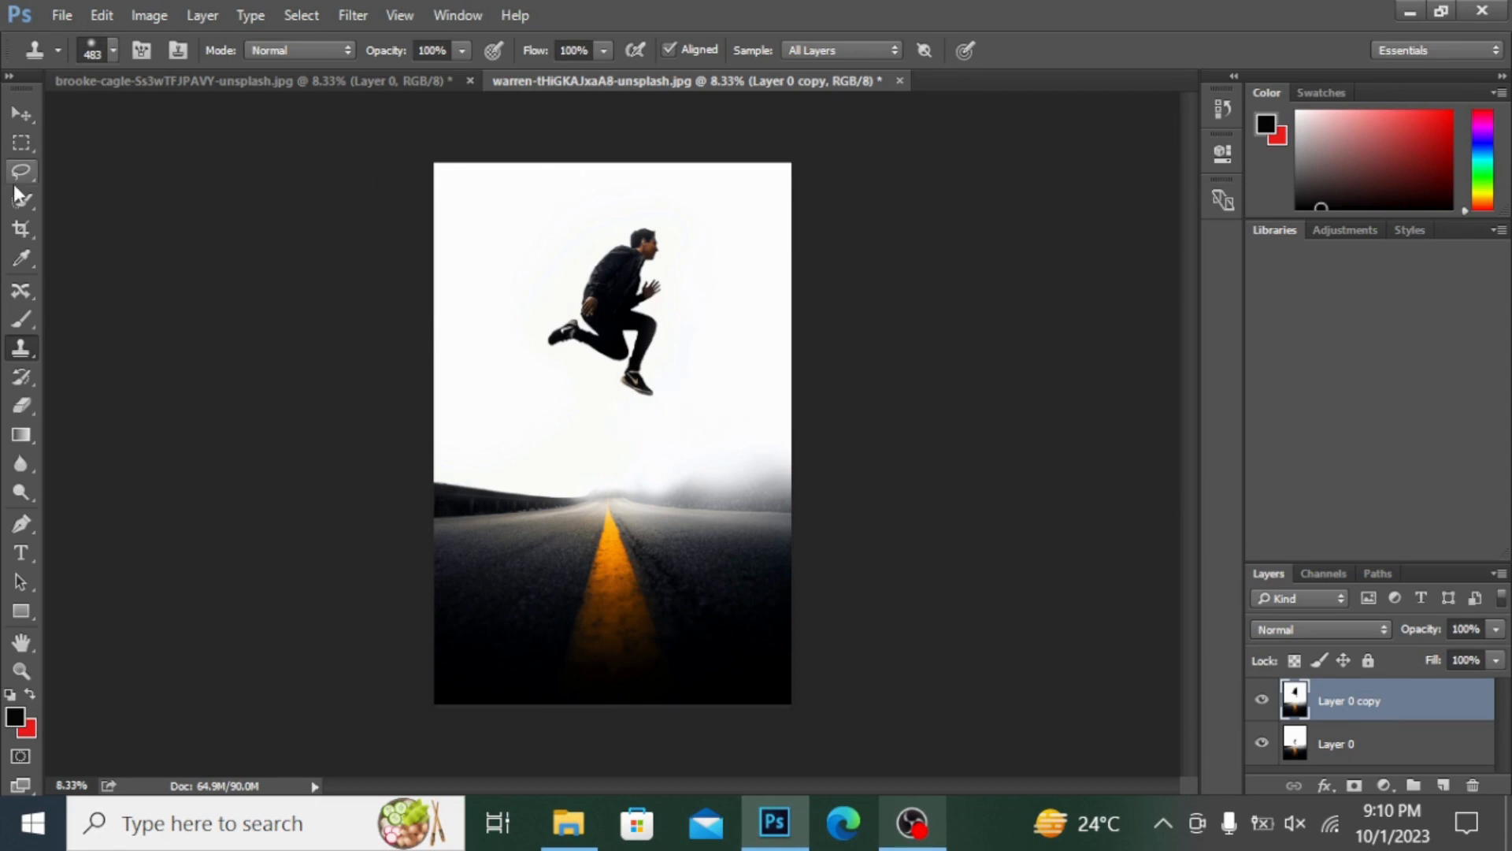
click(1261, 704)
click(1261, 704)
In the skateboarder photo, duplicate Layer 0 and draw a loose Lasso selection around the skateboarder and the small distant figure
click(231, 82)
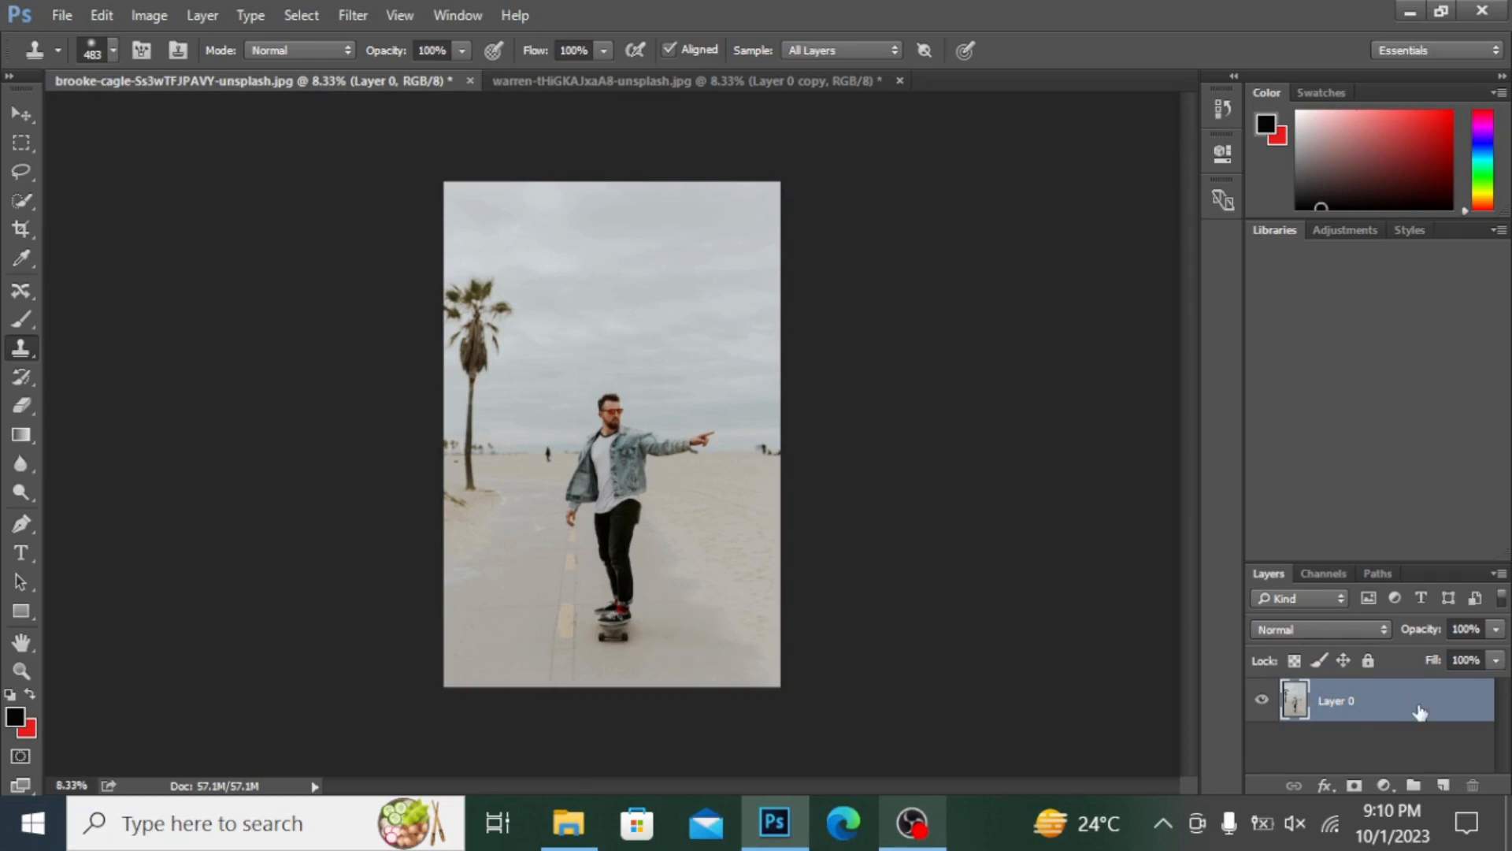
key(ctrl+j)
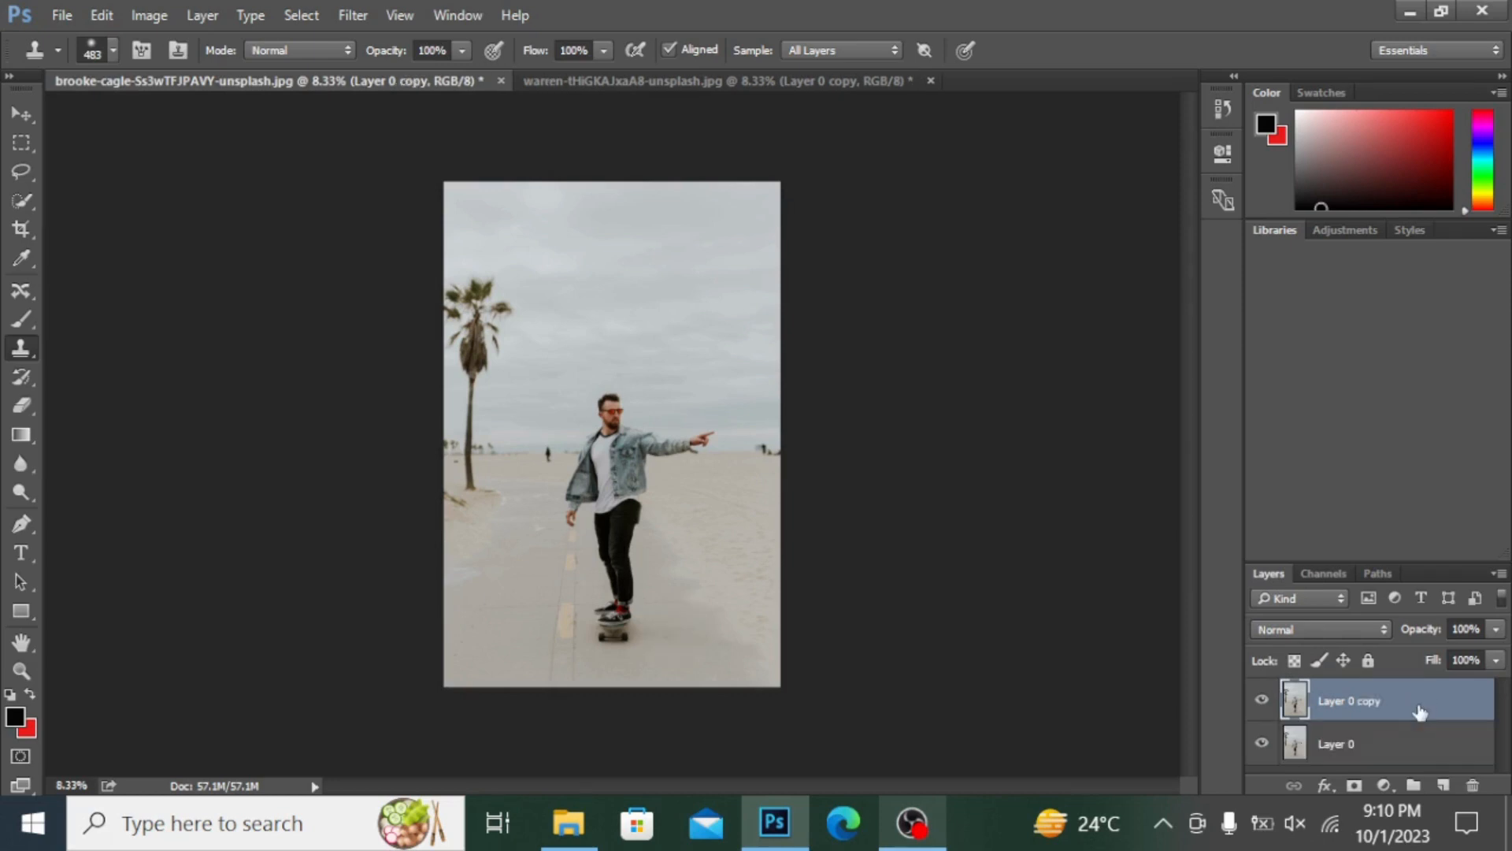
click(23, 174)
drag(738, 421, 690, 420)
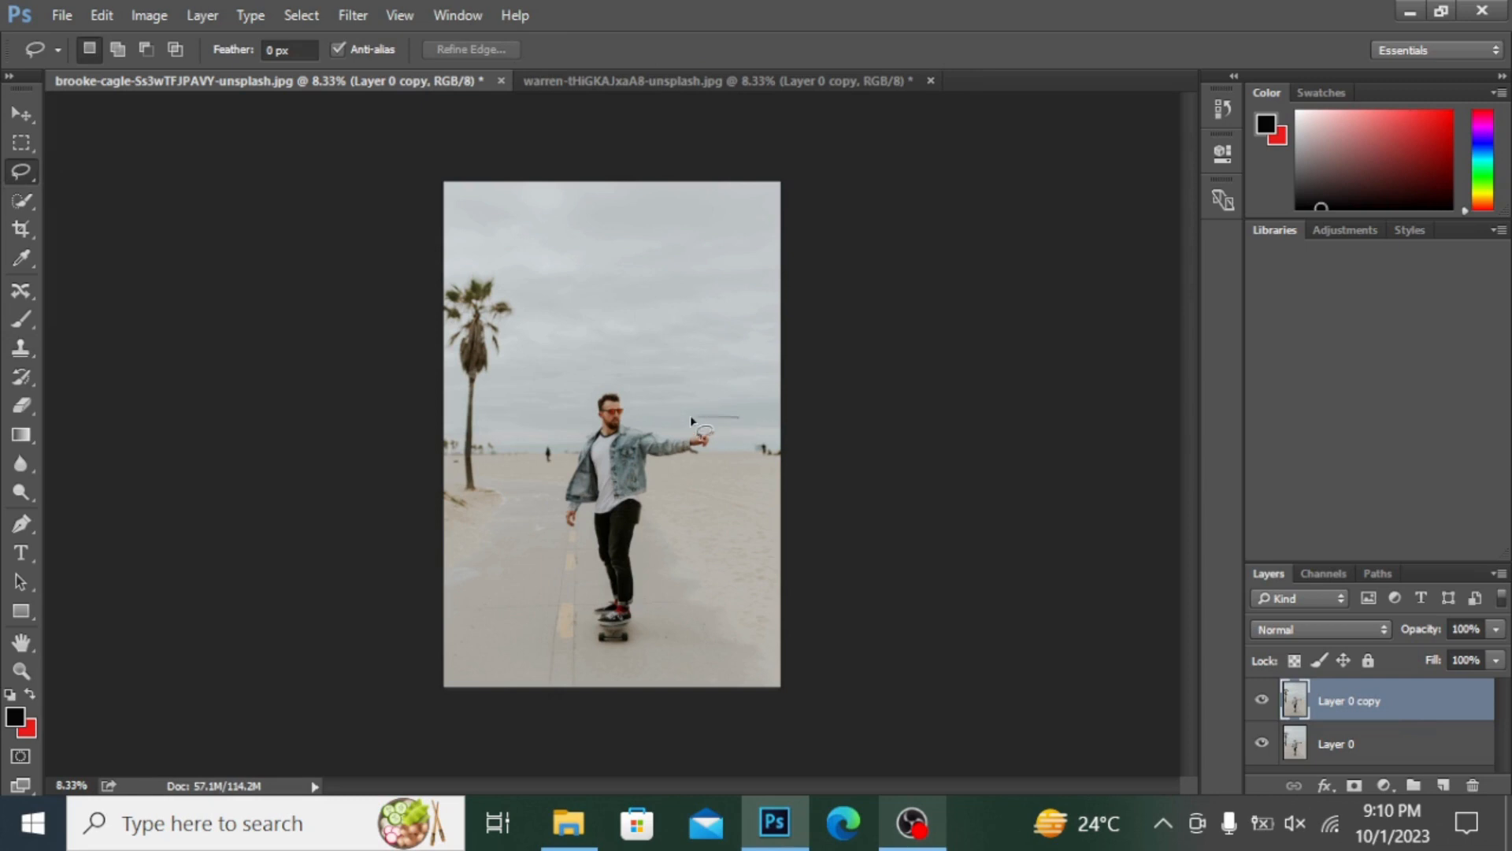
mouse_move(584, 386)
mouse_down()
mouse_move(536, 437)
mouse_move(536, 514)
mouse_move(591, 582)
mouse_move(554, 644)
mouse_move(648, 644)
mouse_move(676, 577)
mouse_move(678, 494)
mouse_move(723, 471)
mouse_up()
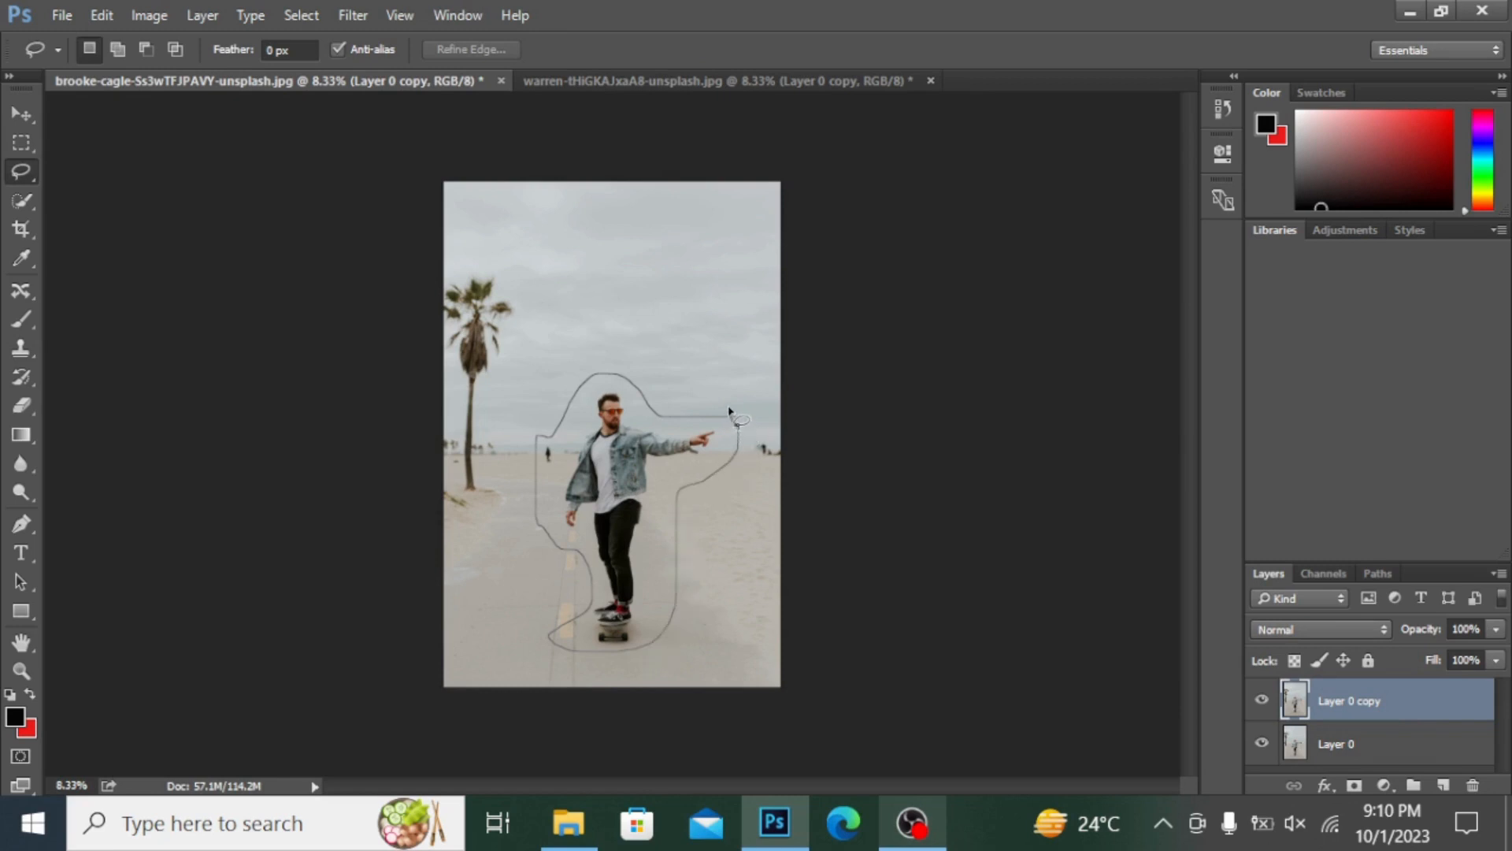
drag(731, 411, 732, 414)
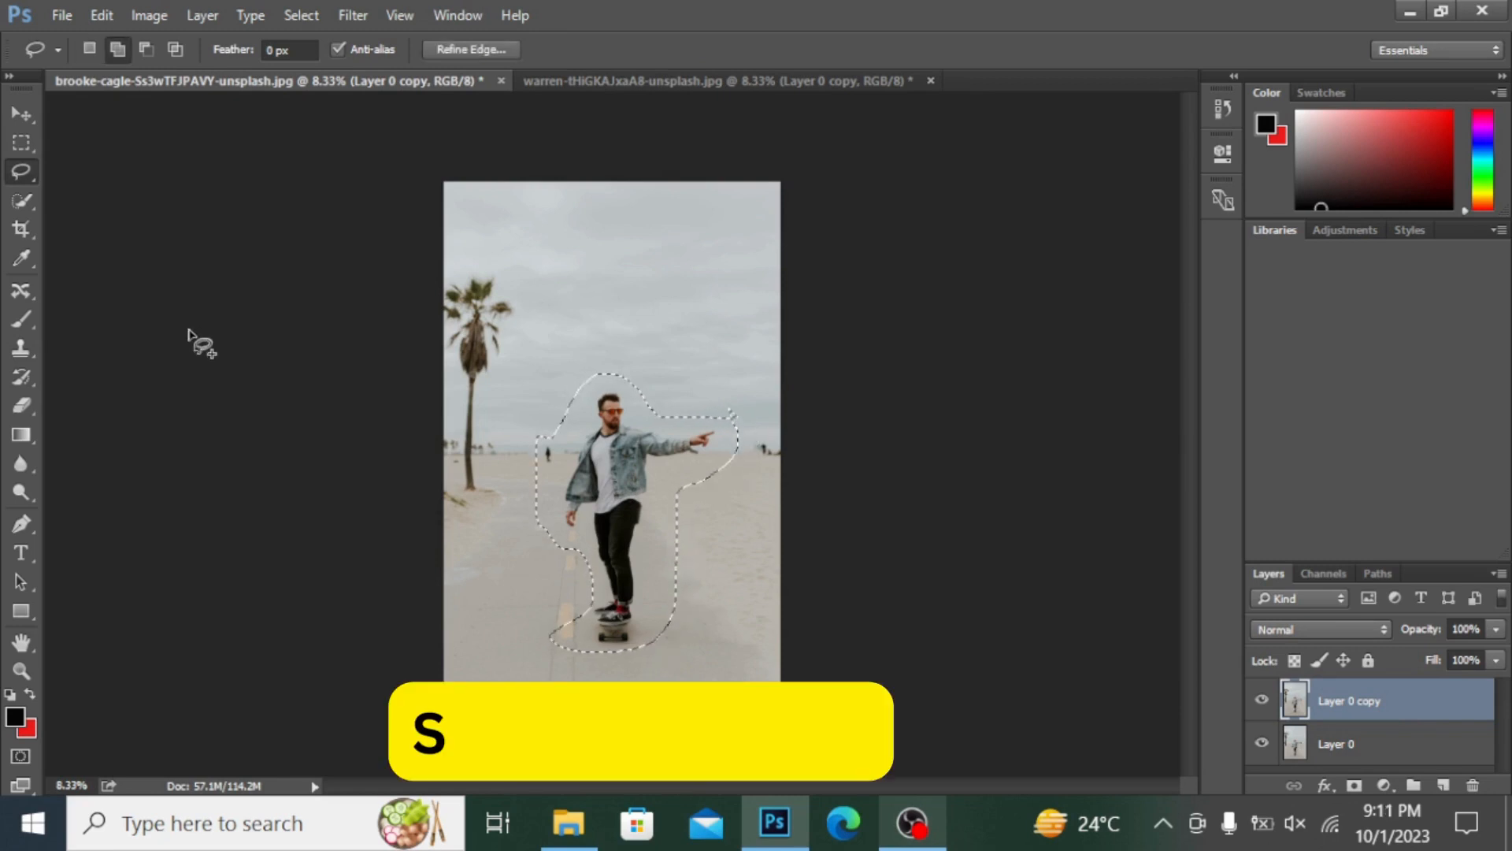
Remove the skateboarder by filling the selection with Content-Aware contents in Normal mode at 100% opacity, and deselect
key(shift+BackSpace)
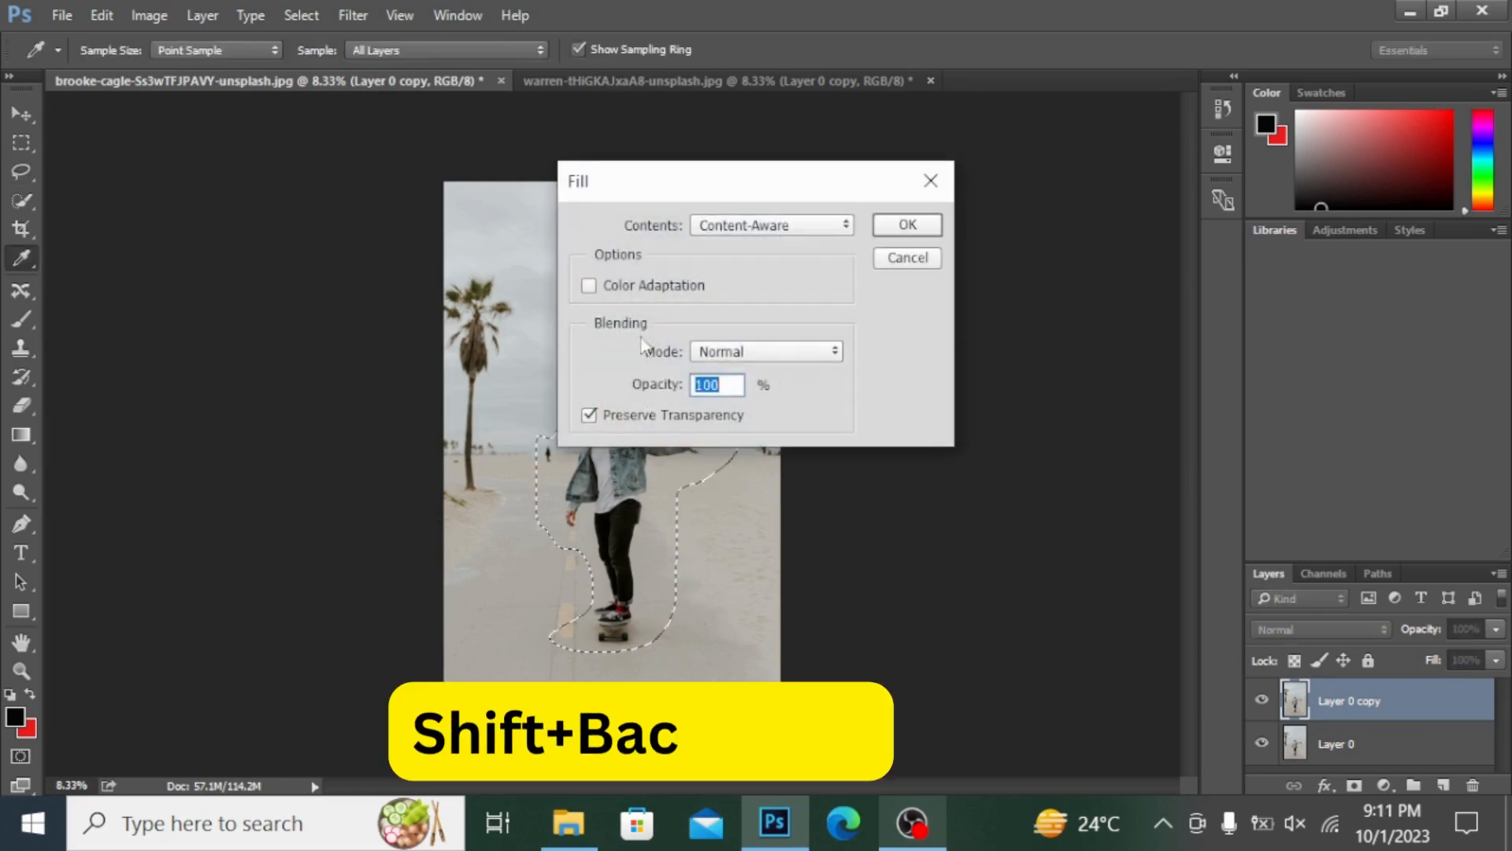
click(754, 228)
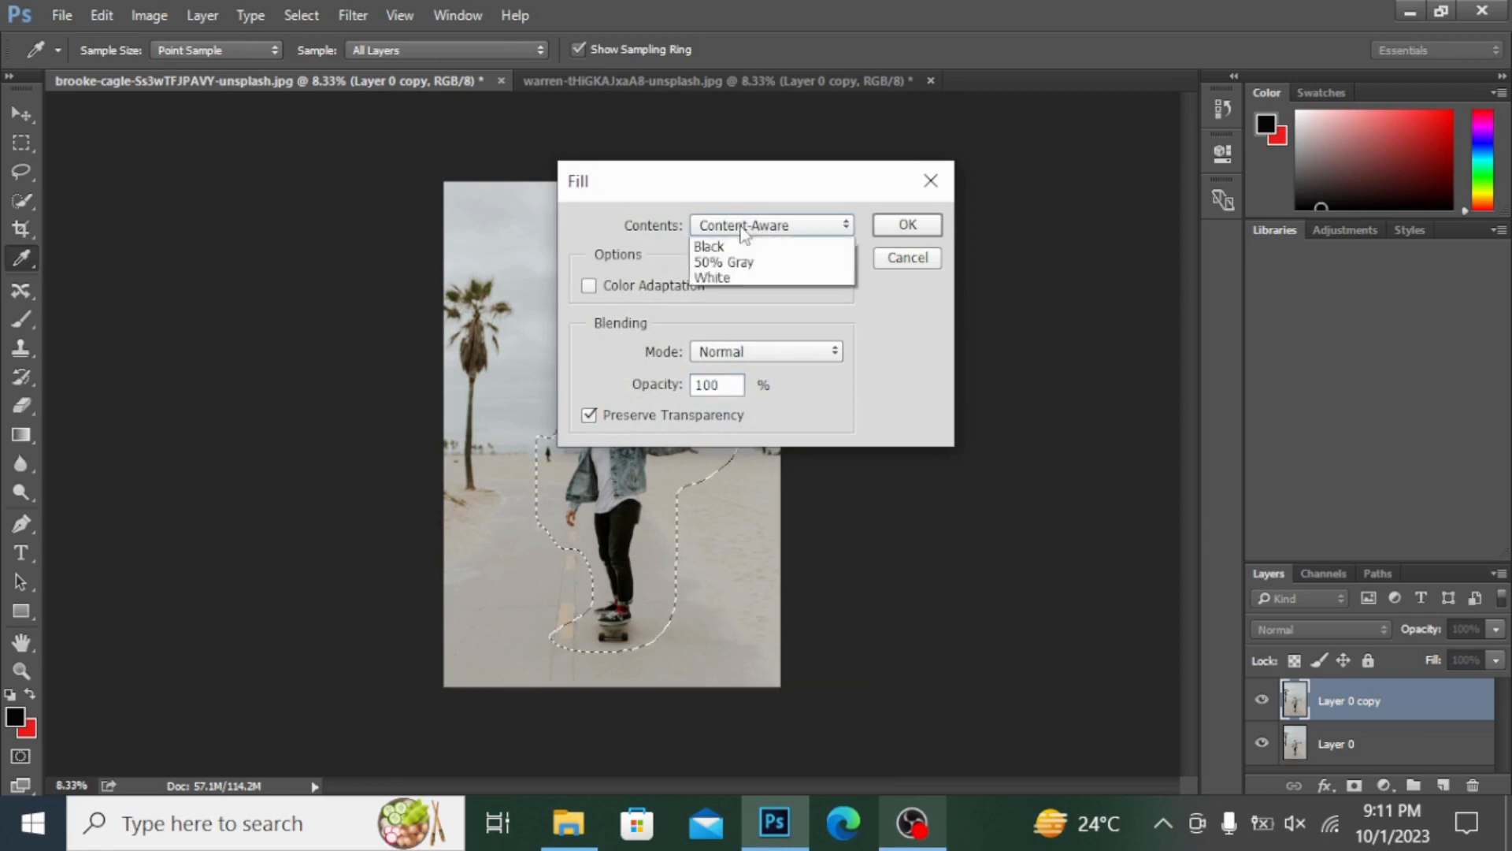
click(916, 226)
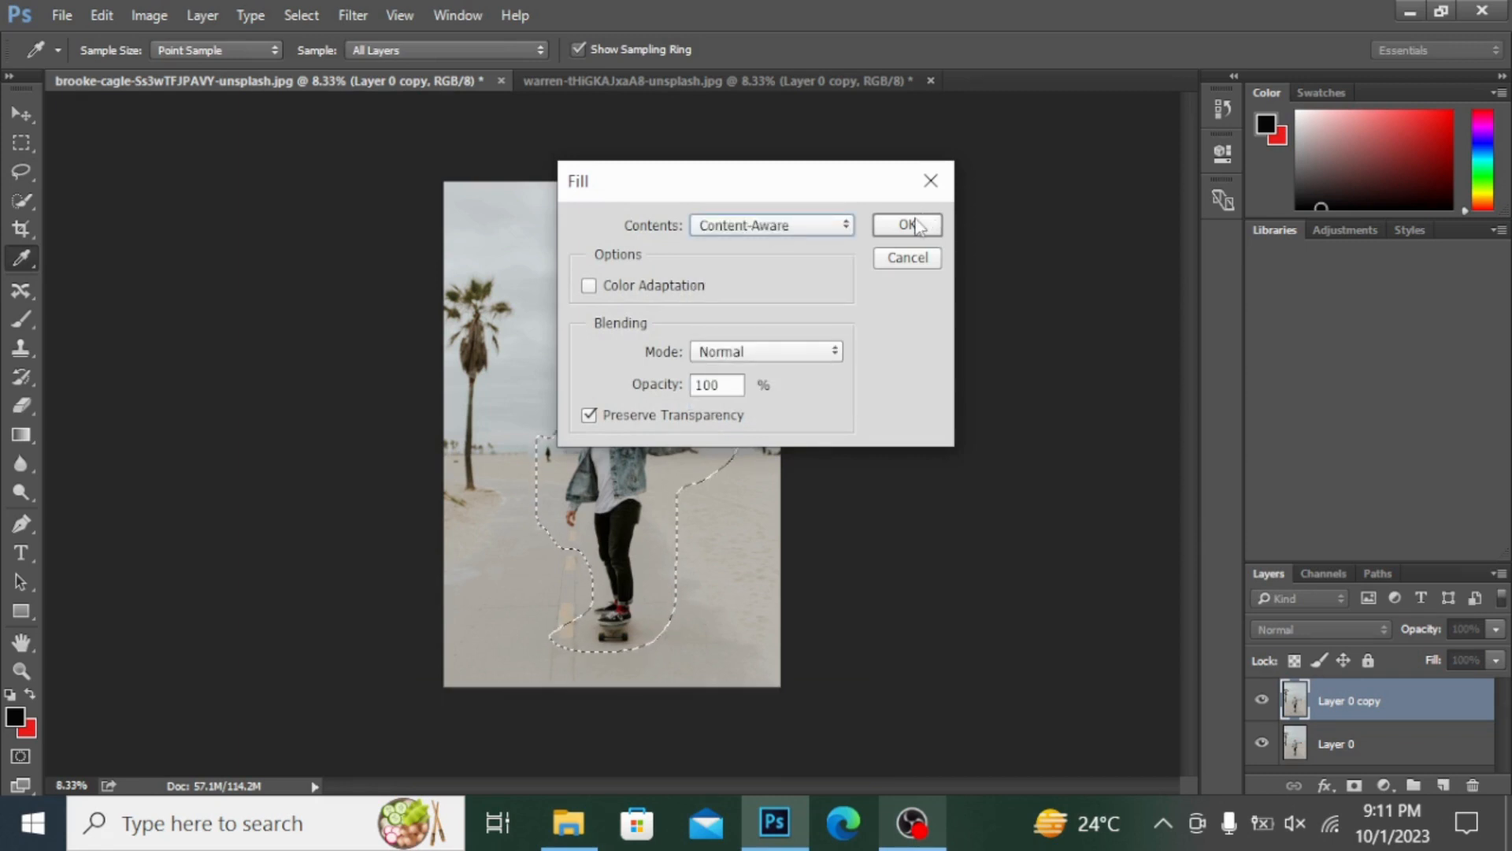
click(916, 226)
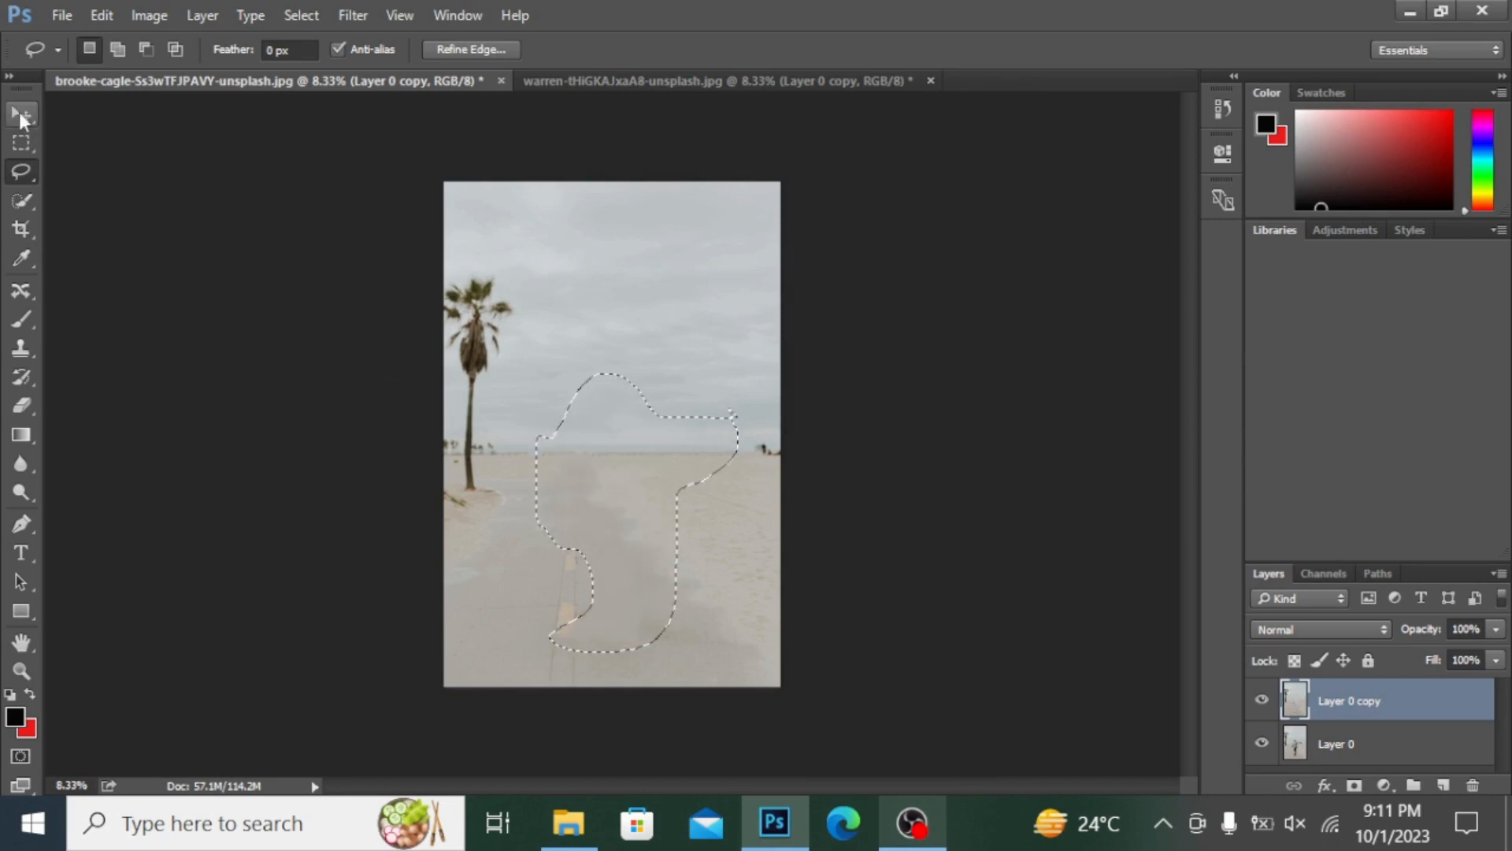
click(21, 143)
click(242, 269)
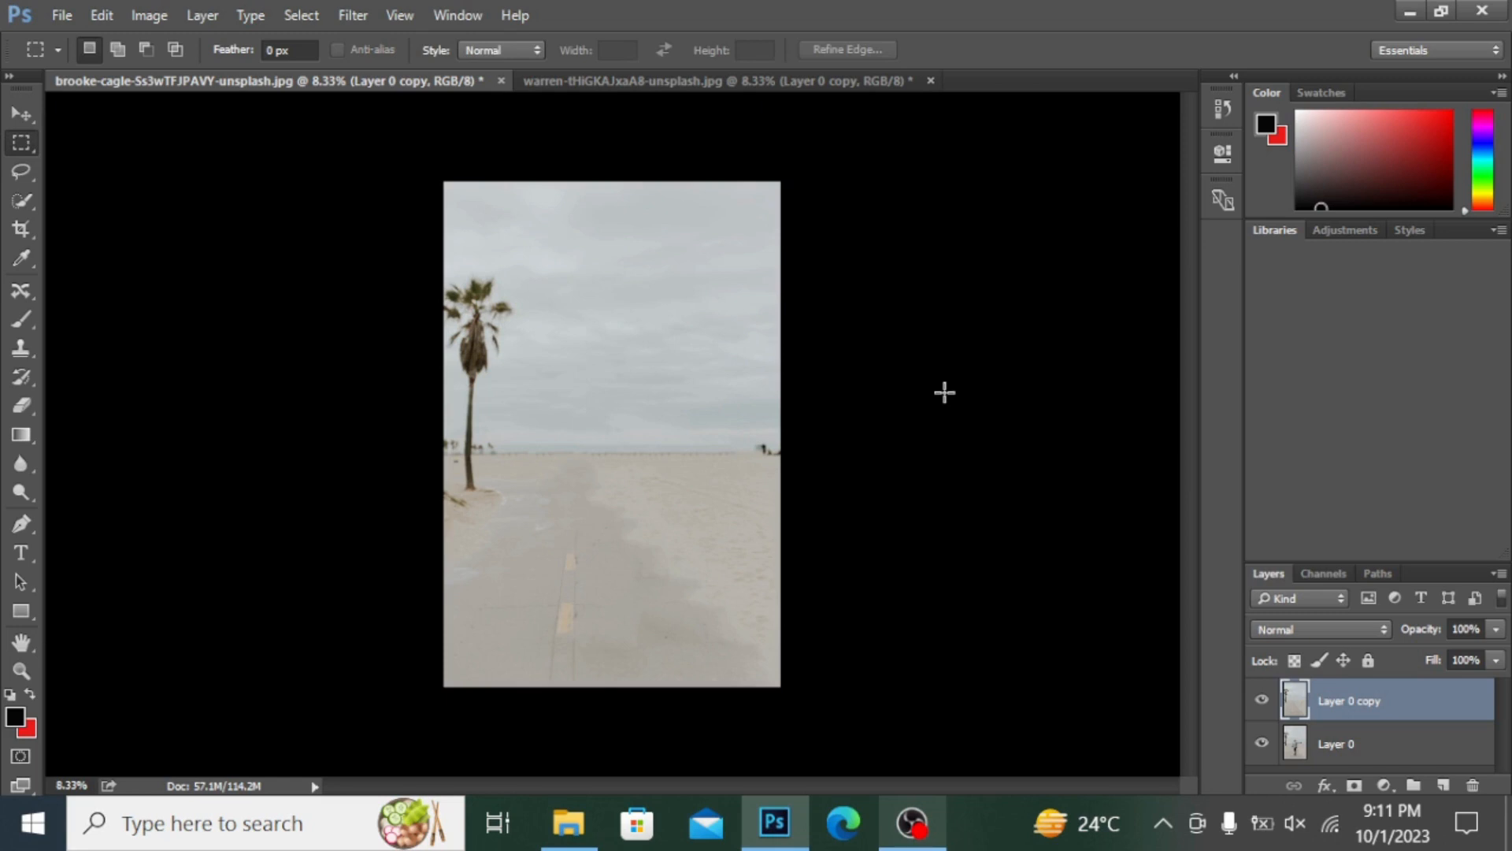
Compare the beach photo with and without the skateboarder by toggling the visibility of Layer 0 copy
click(1264, 698)
click(1264, 697)
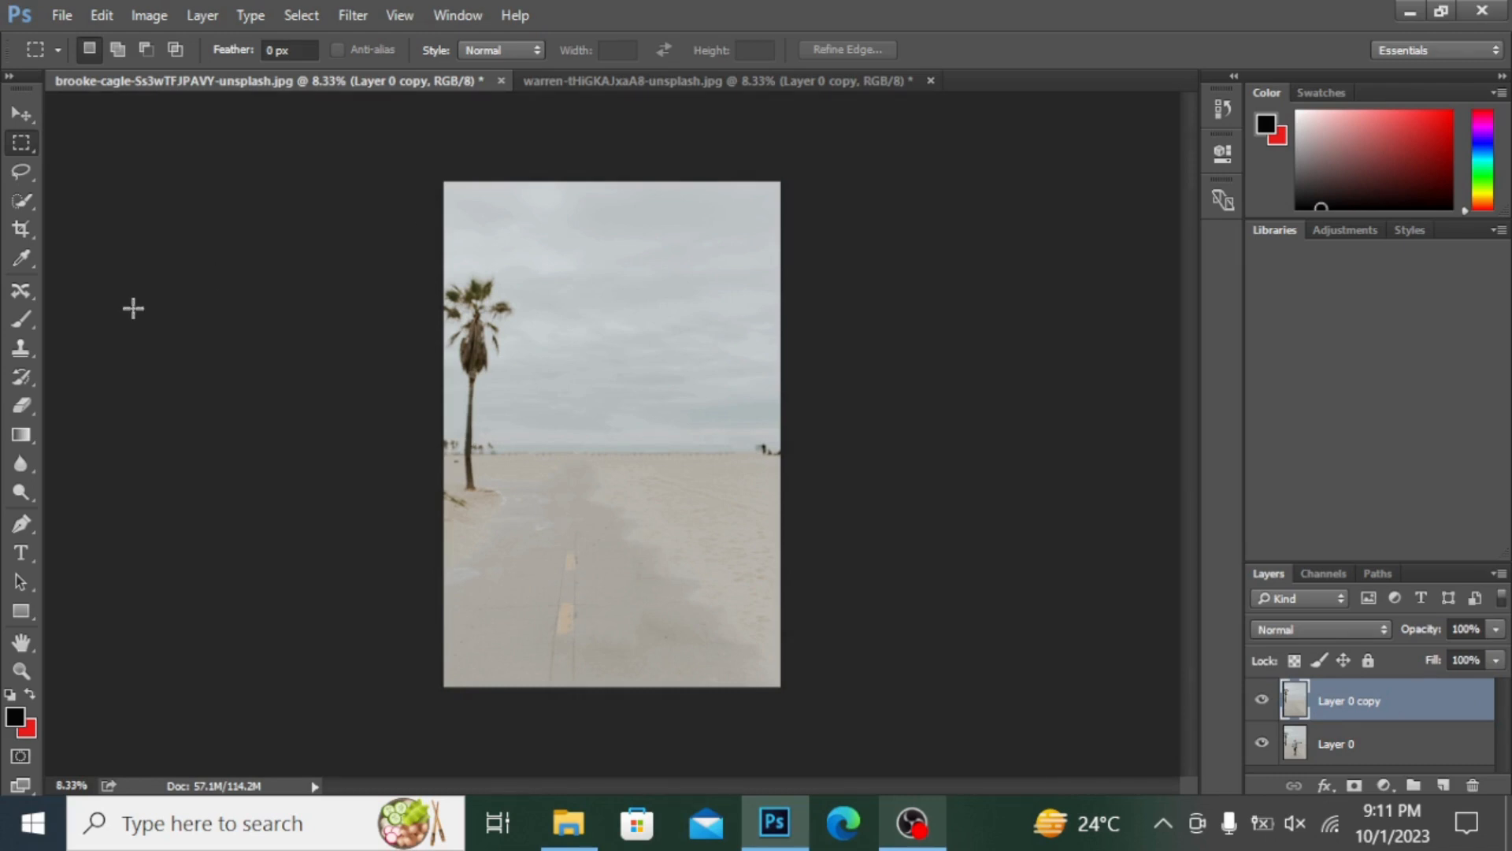
Activate the Content-Aware Move tool for the beach photo
click(21, 291)
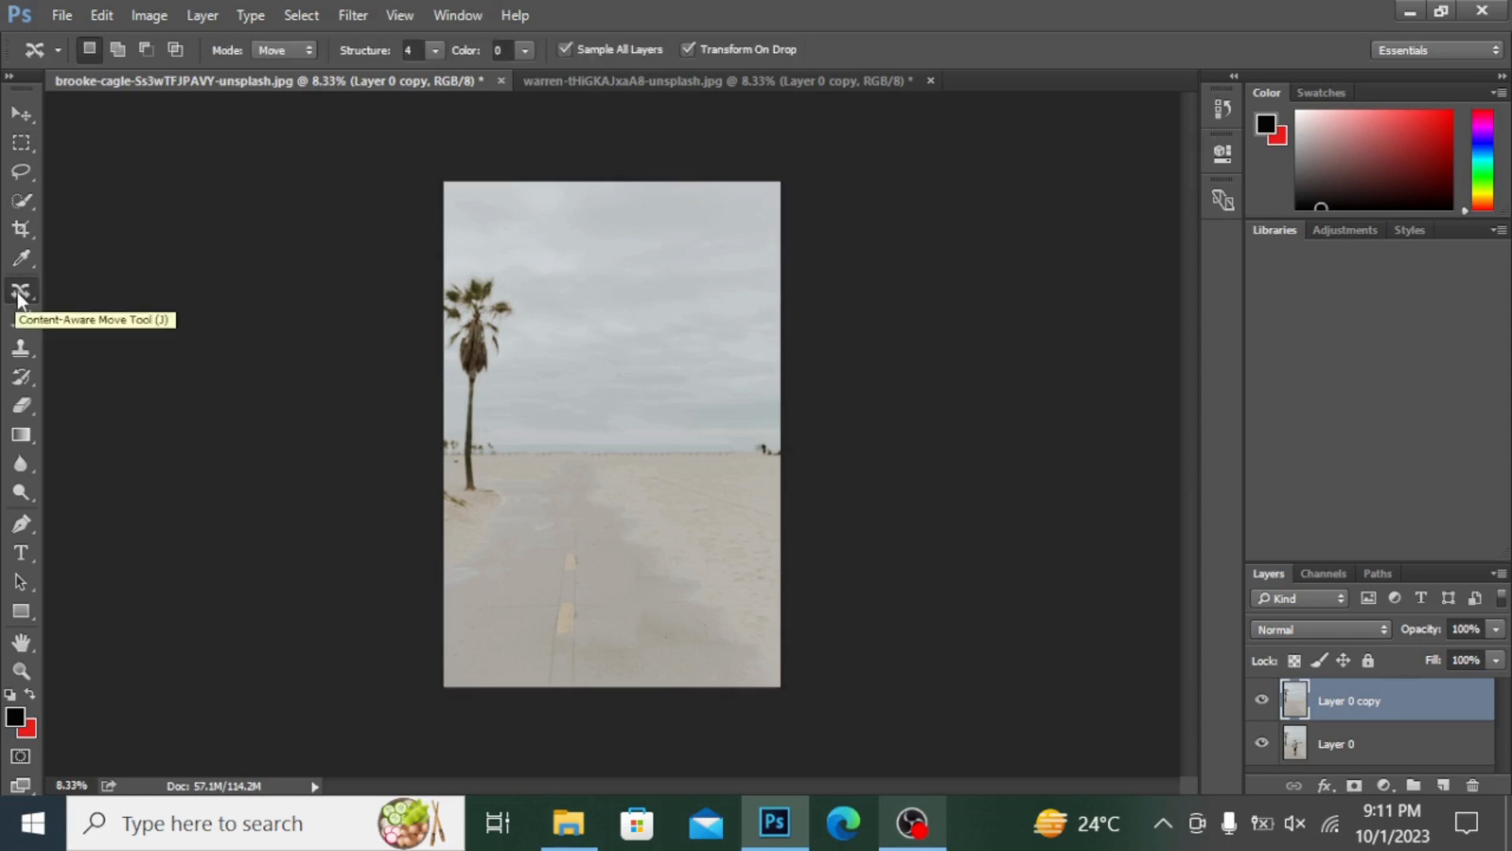